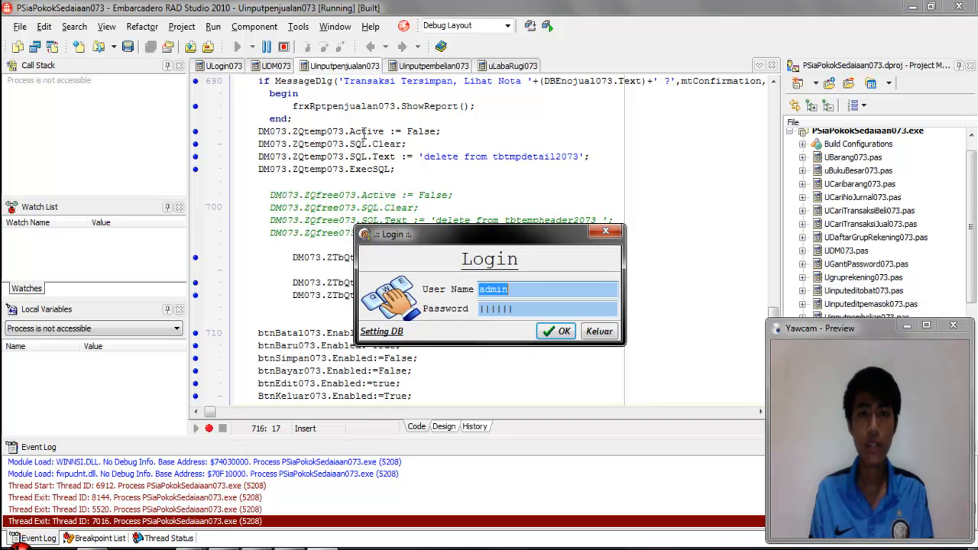
Log in with the user name kasir and the account password
text(kasir)
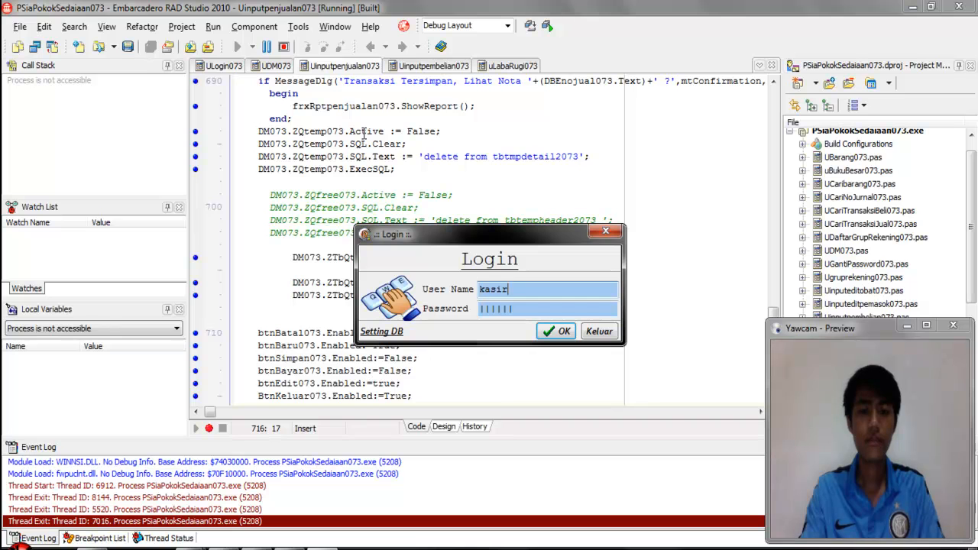
text(k)
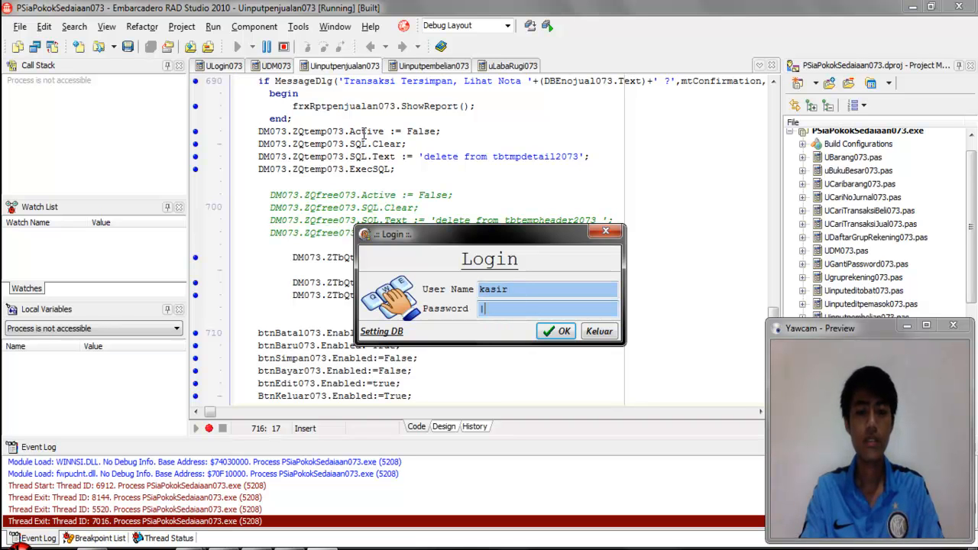
key(Return)
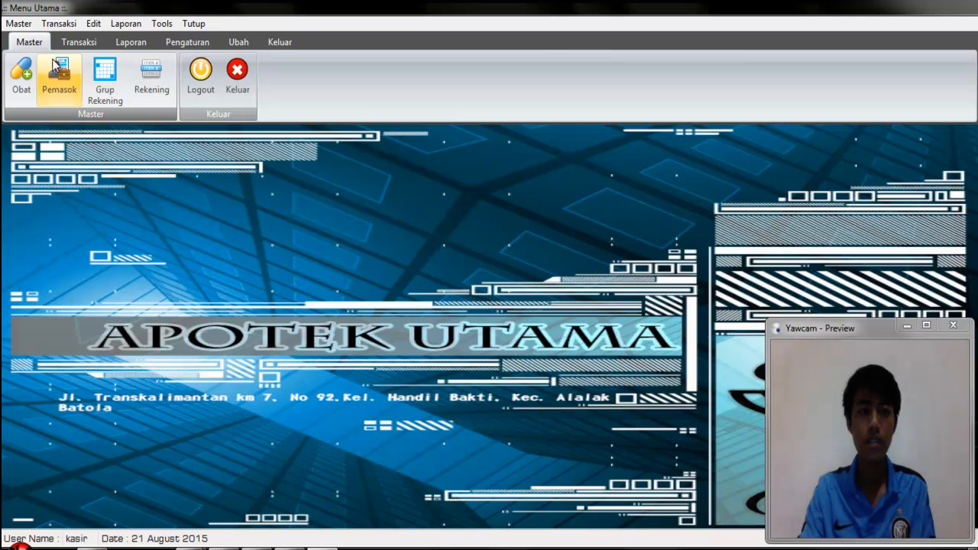
Try to open the Jurnal Umum and Pembelian transaction forms with the cashier account
click(75, 44)
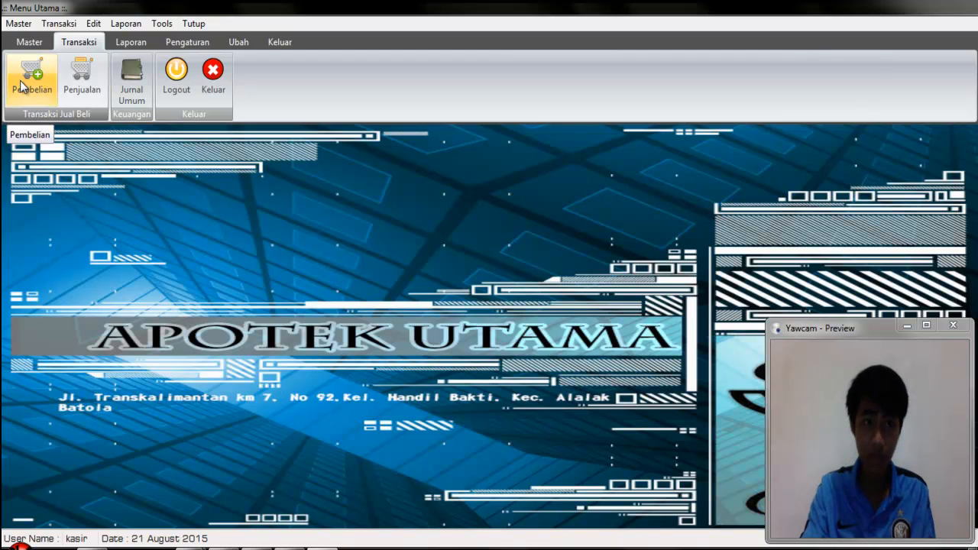
click(128, 101)
key(Return)
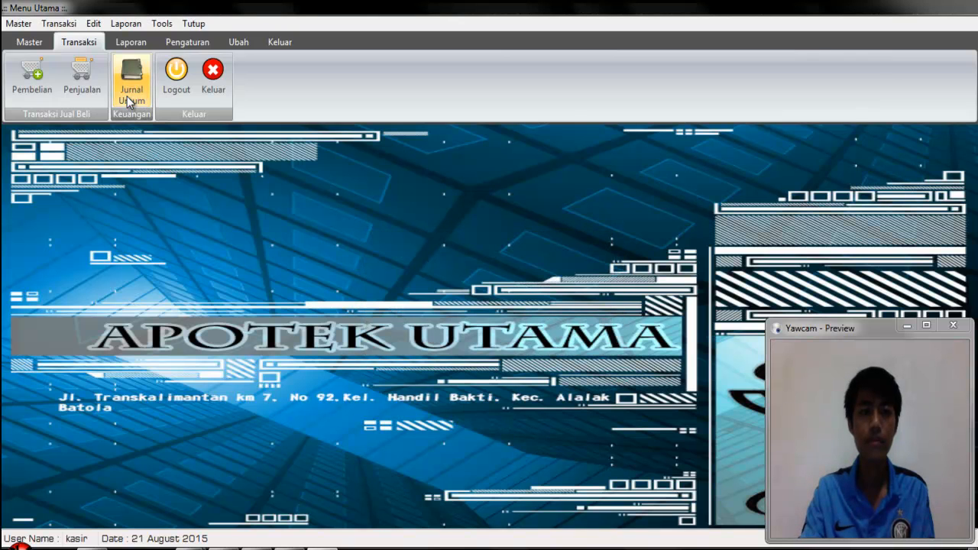
click(39, 88)
key(Return)
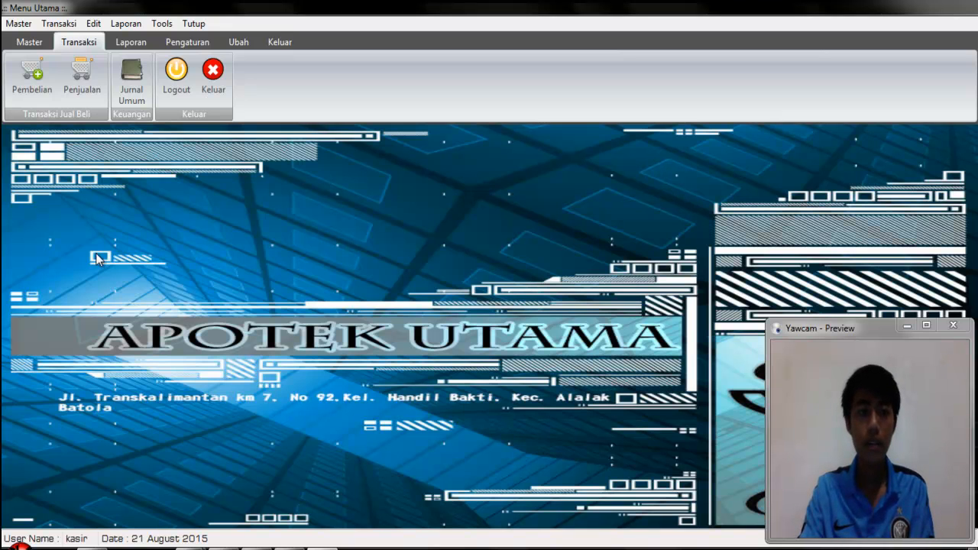
Open the Penjualan form and start a new sale with a generated sale number
click(90, 85)
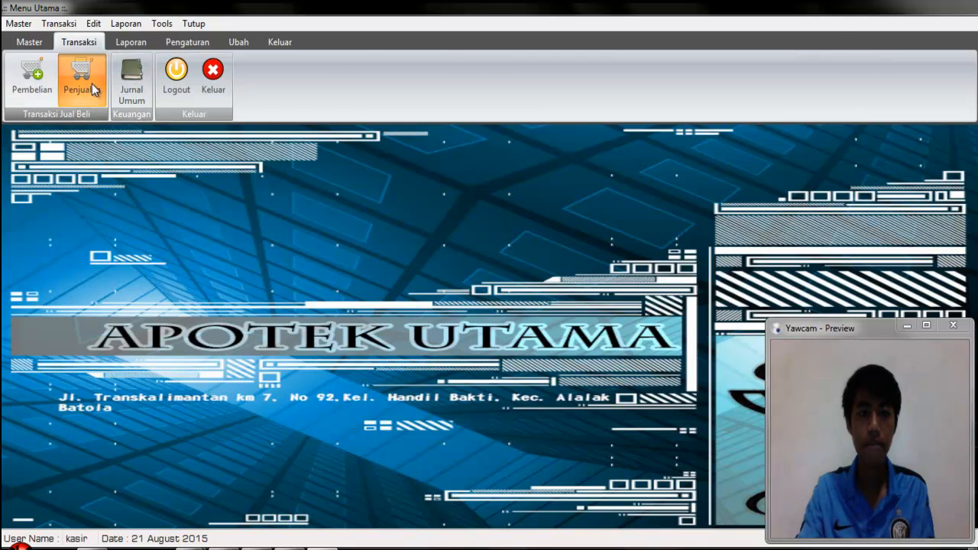
drag(461, 16, 426, 17)
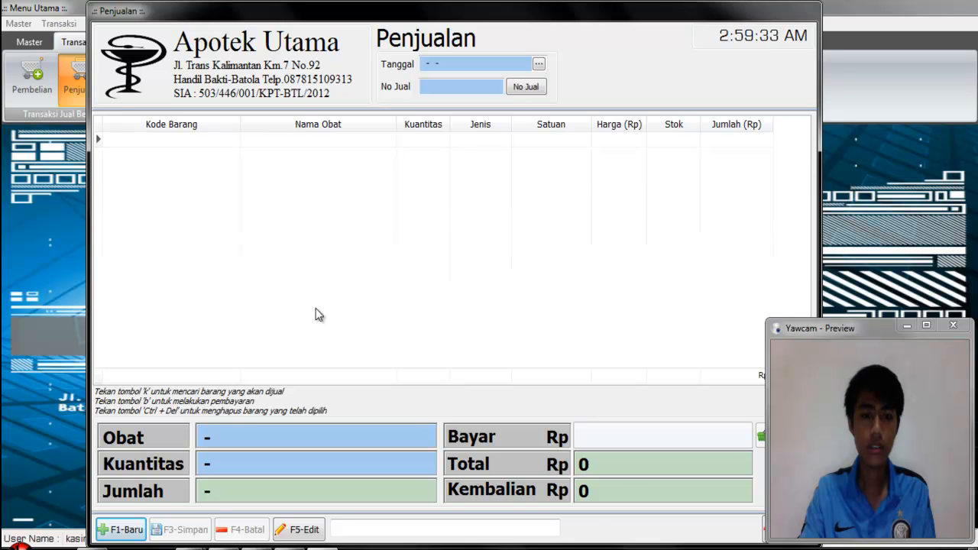
click(118, 530)
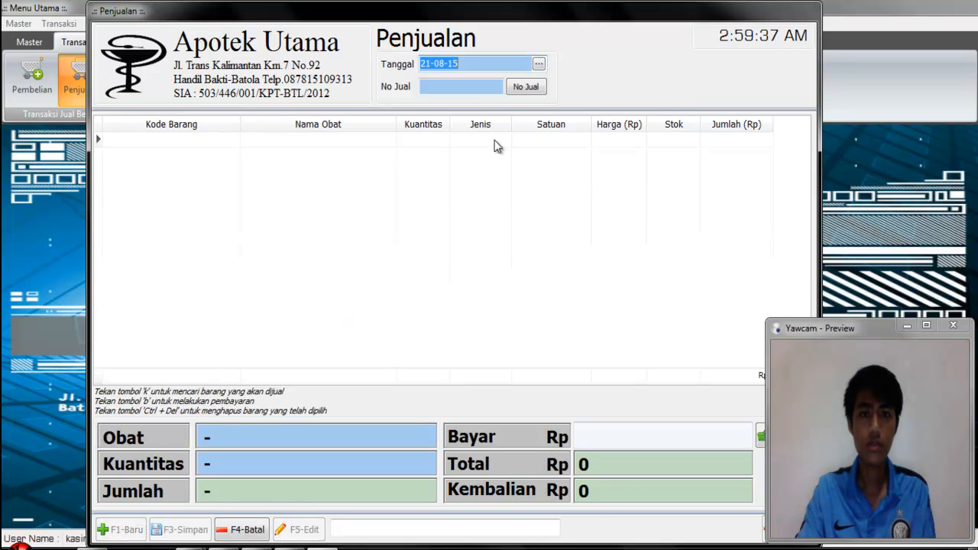
click(534, 89)
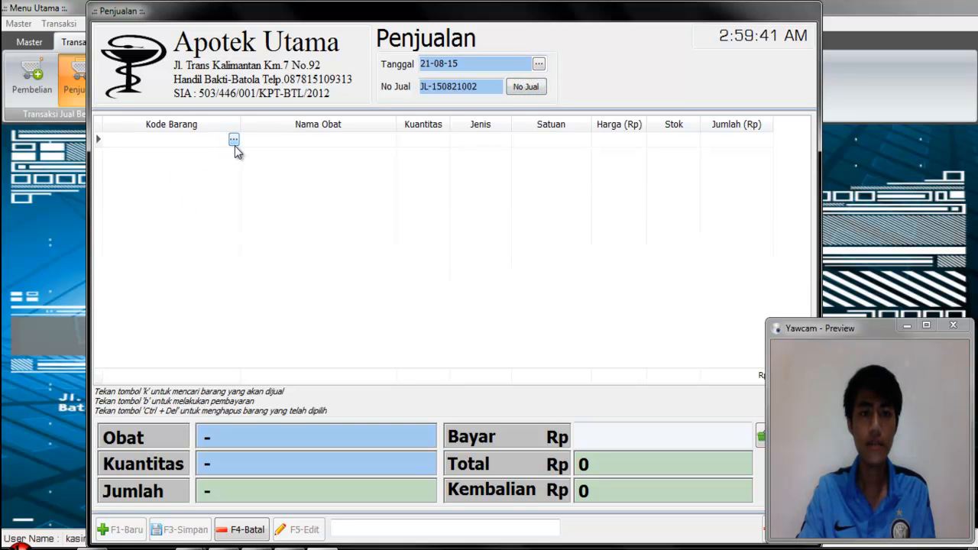
Try to add Hufagrip to the sale with a quantity of 12
key(k)
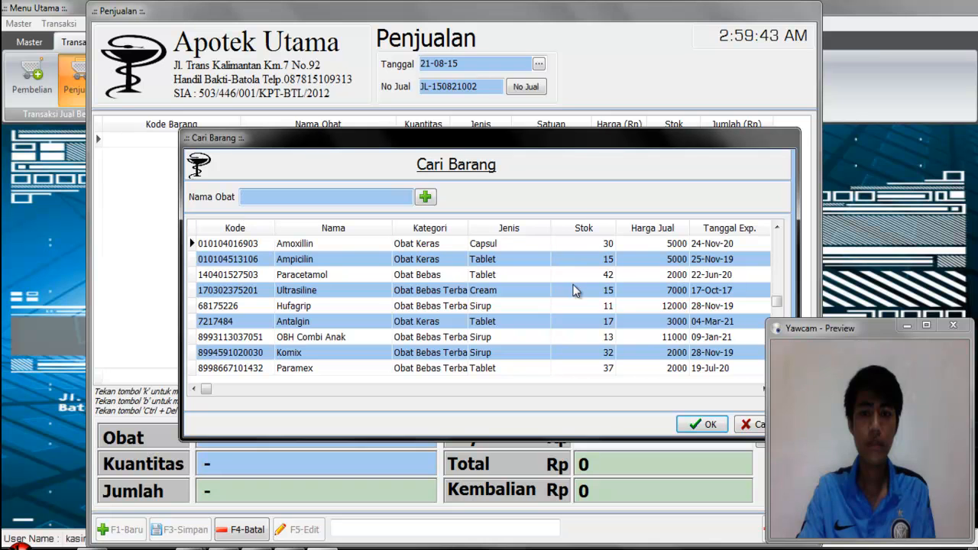
click(538, 306)
click(705, 424)
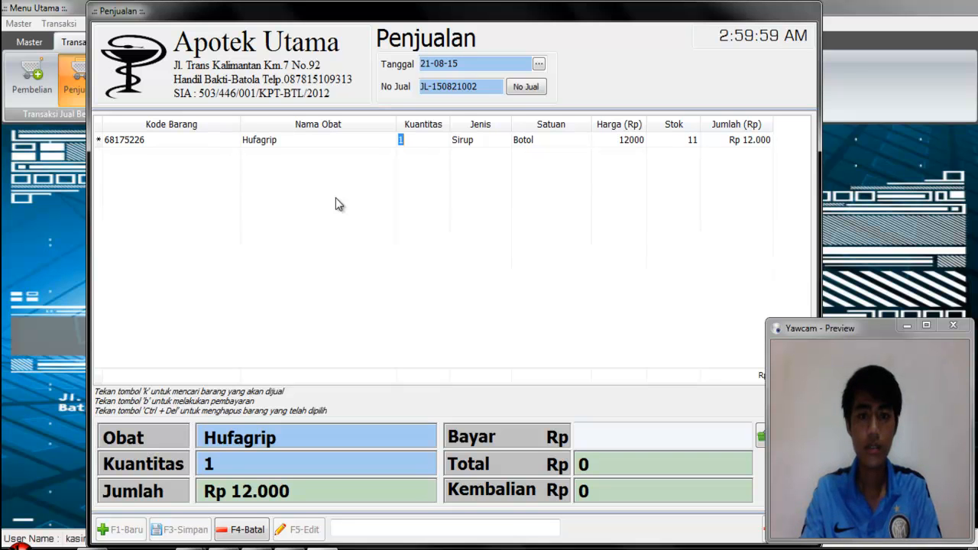
text(12)
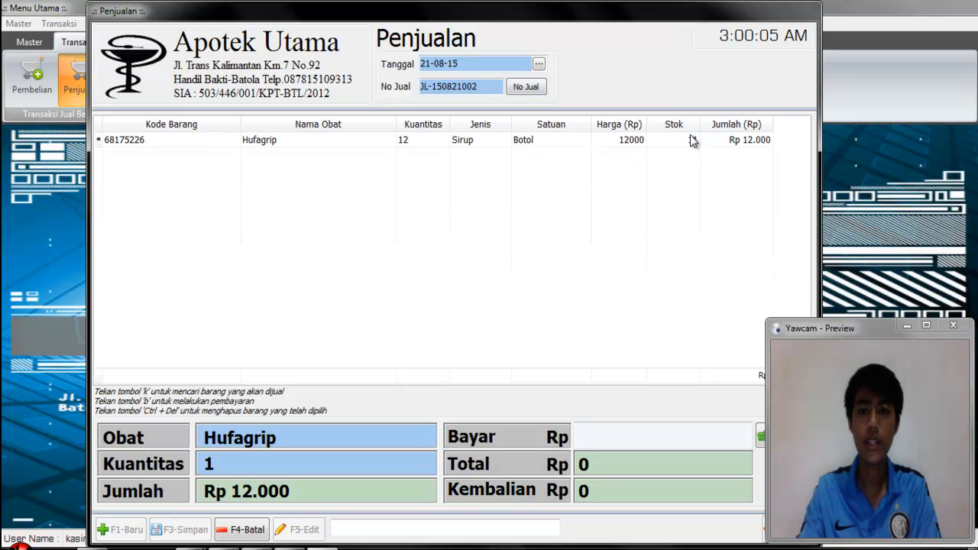
key(Return)
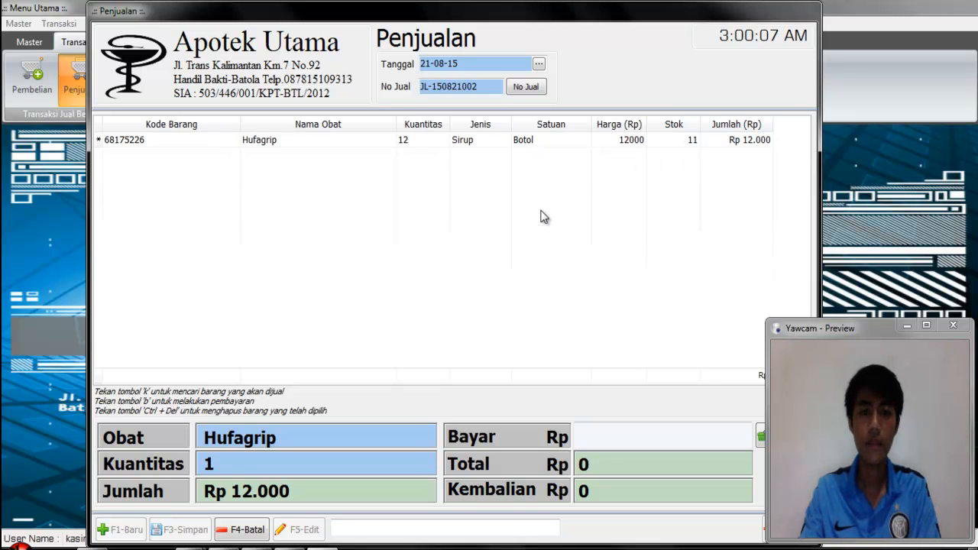
key(Return)
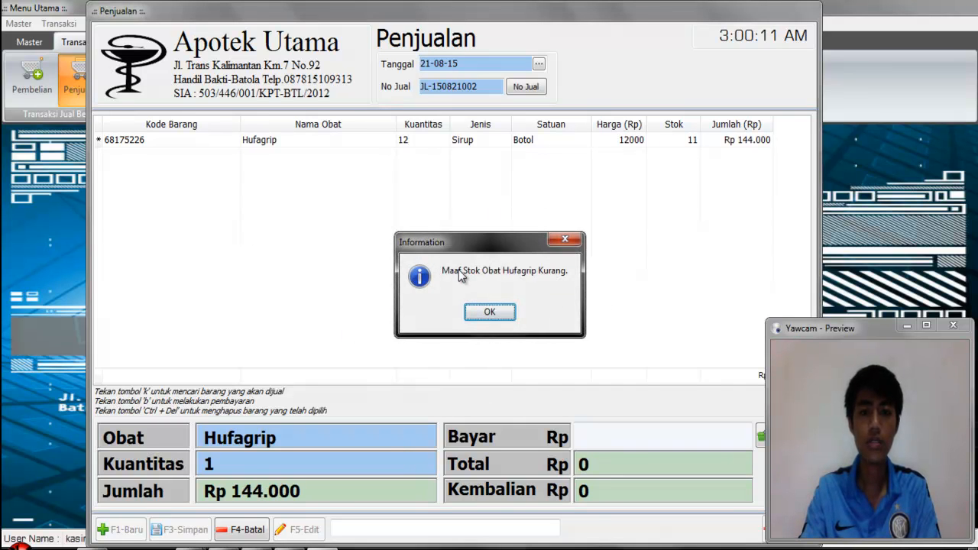
click(495, 312)
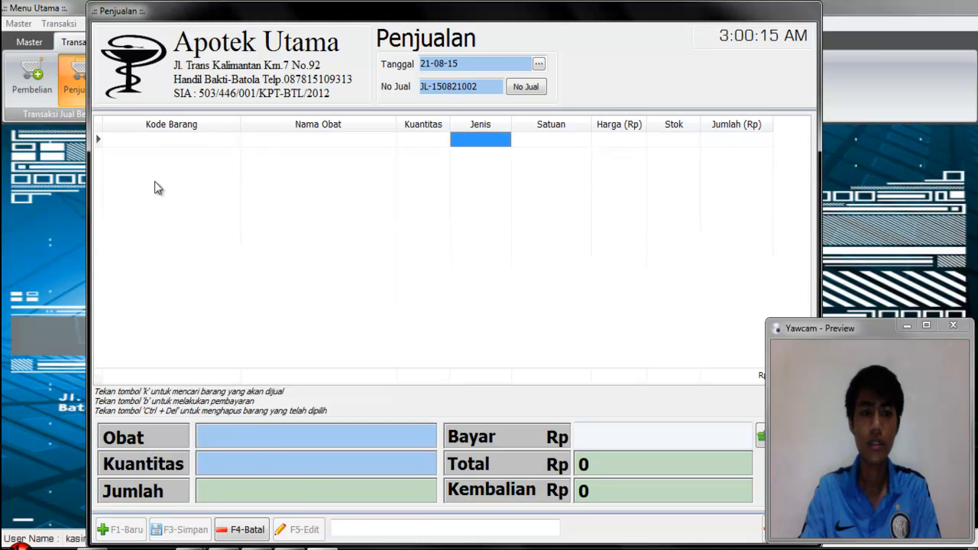
Find Hufagrip by filtering the medicine names with "h" and add it to the sale with a quantity of 9
key(k)
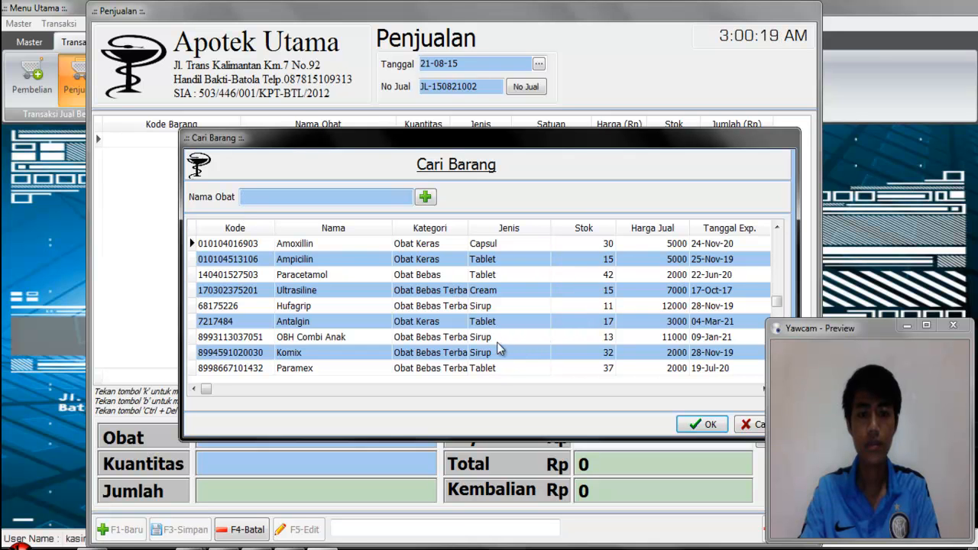
text(h)
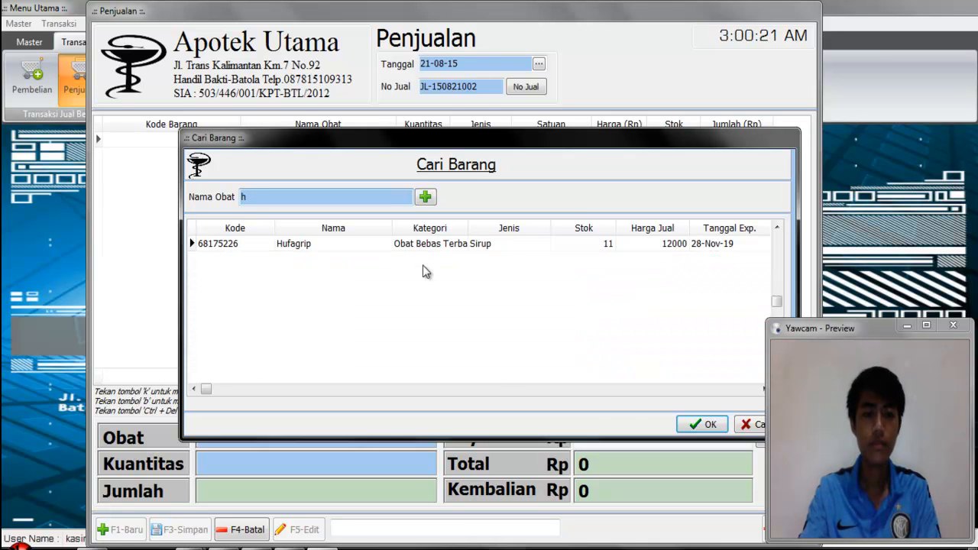
click(694, 428)
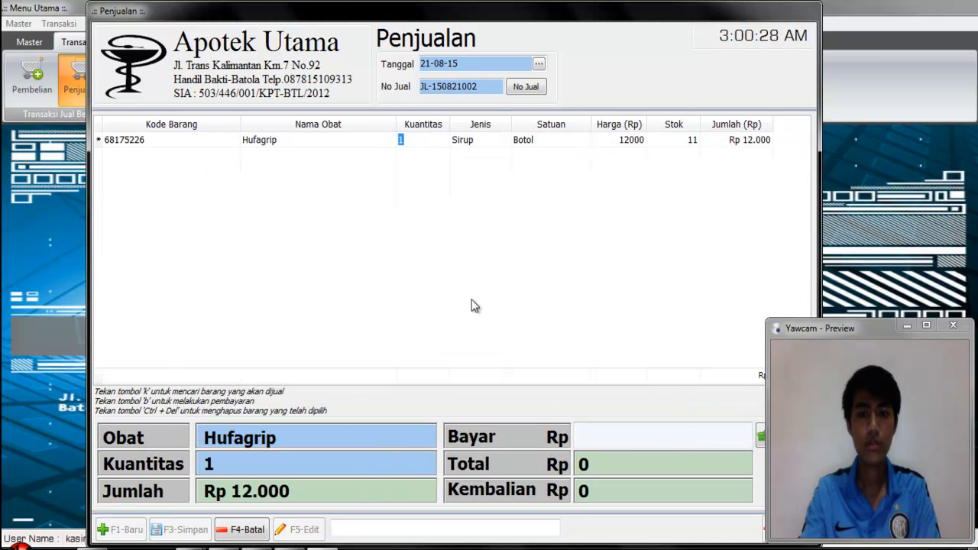
text(9)
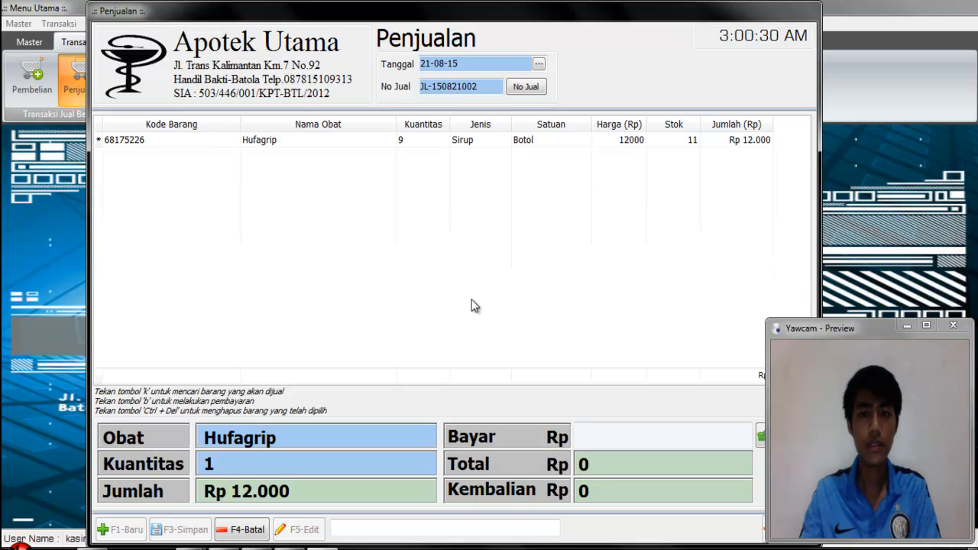
key(Return)
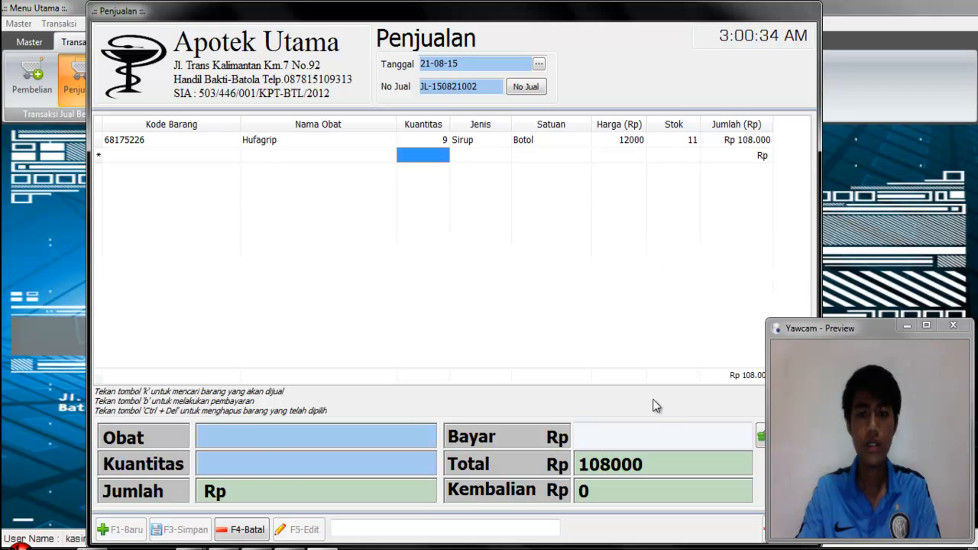
Enter a payment of 110000 for the sale and process it
click(649, 429)
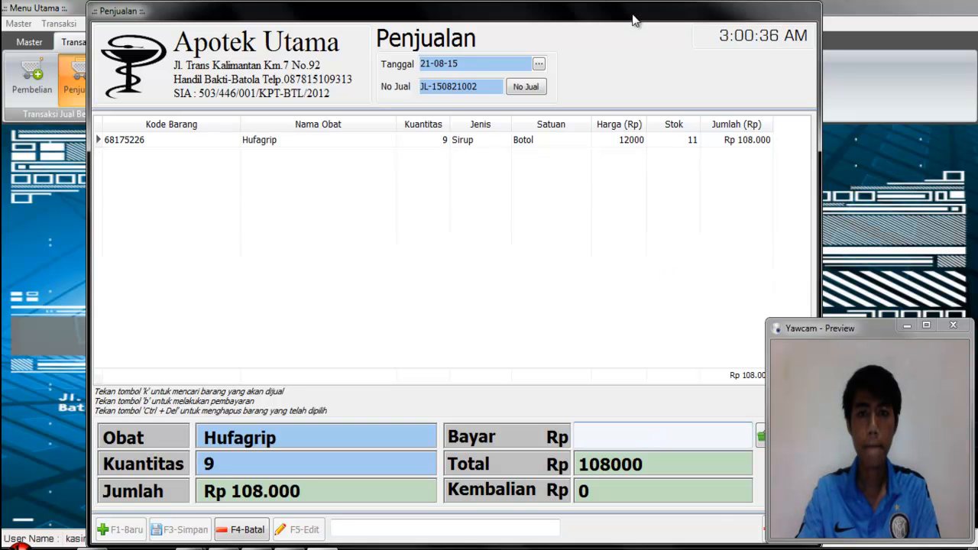
drag(631, 20, 579, 20)
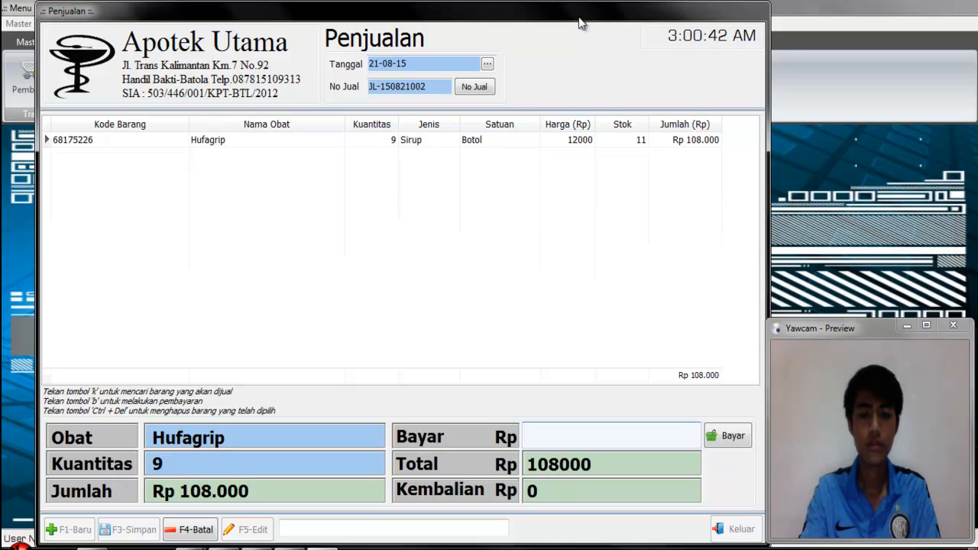
text(110)
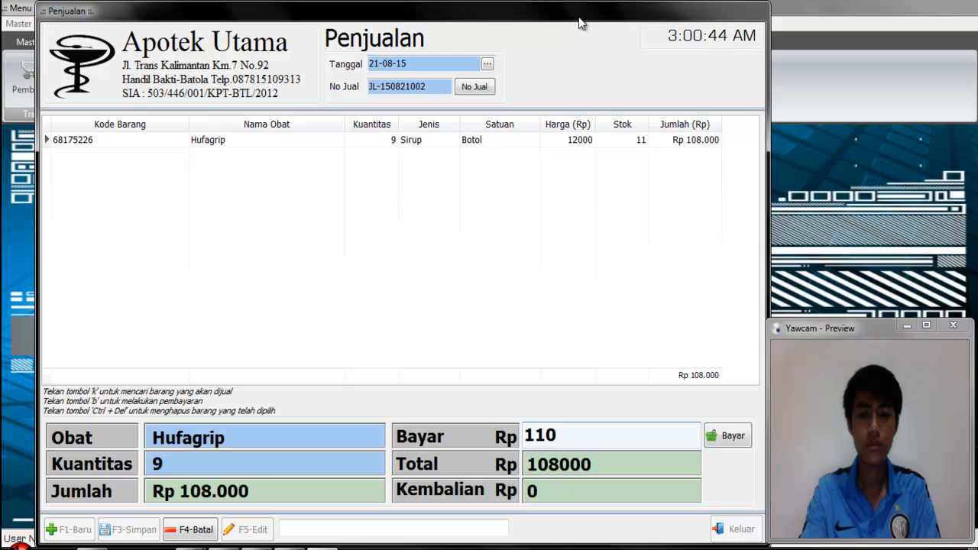
text(000)
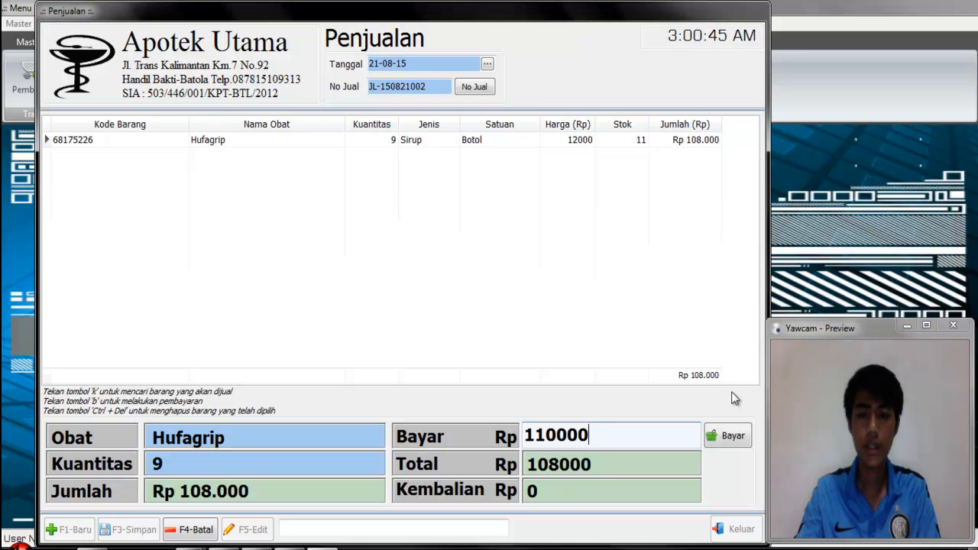
click(732, 441)
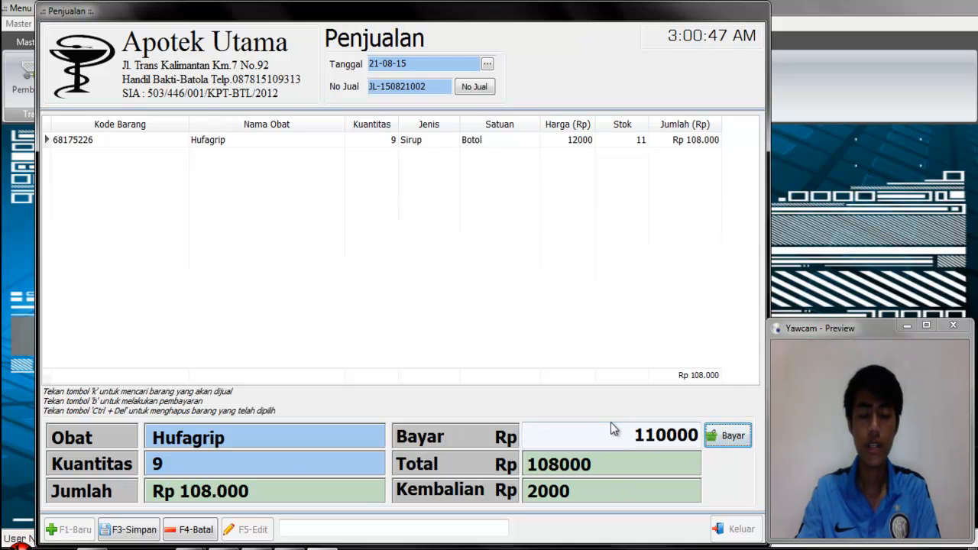
Save the sale and preview its receipt, closing both the preview and the Penjualan form
click(134, 529)
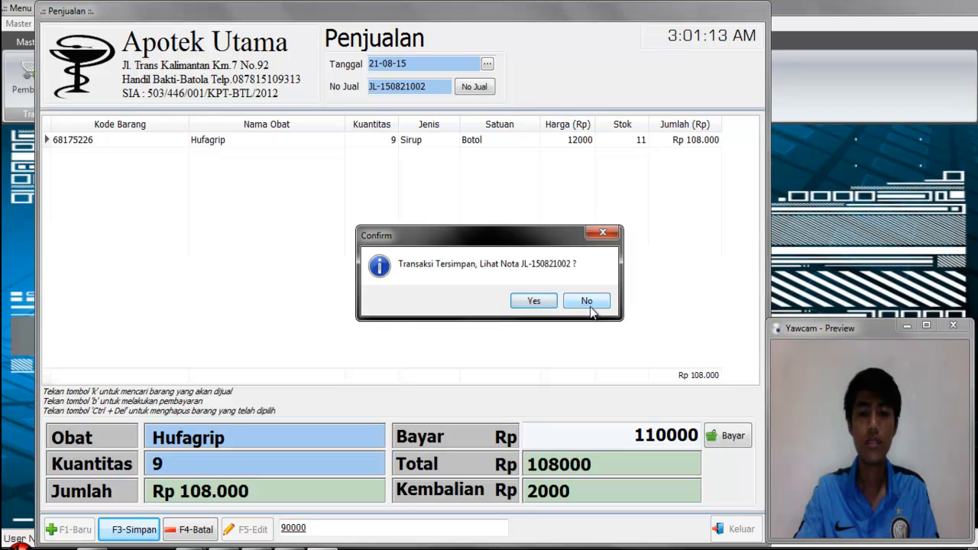
click(550, 303)
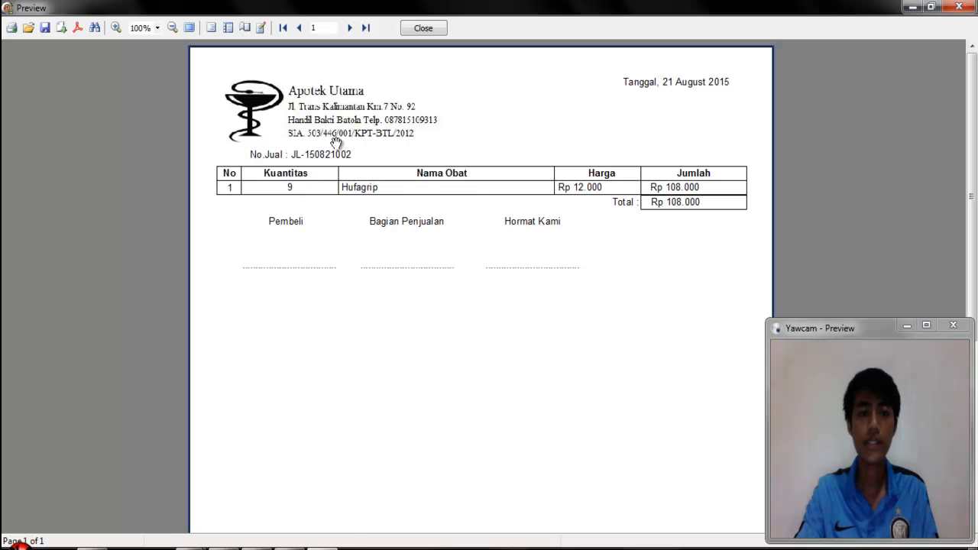
click(426, 31)
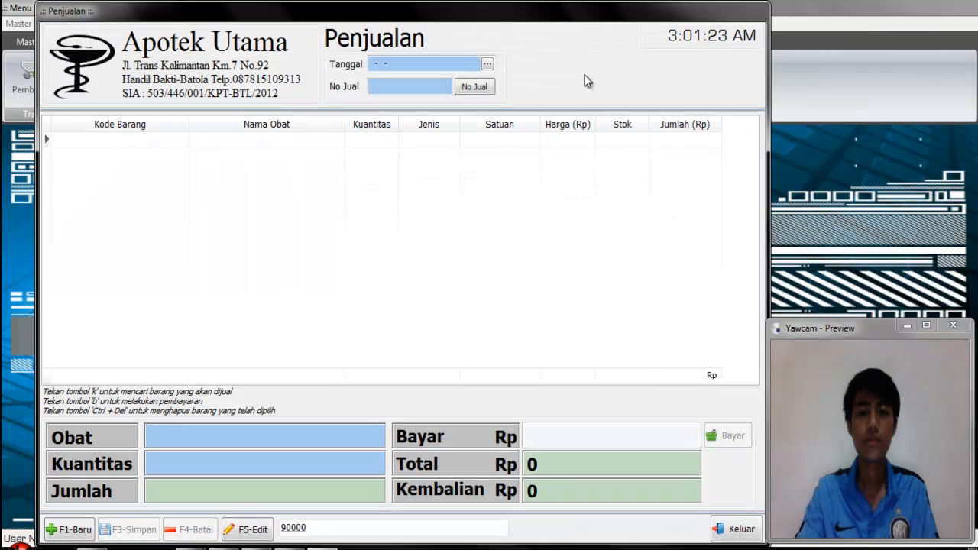
click(733, 529)
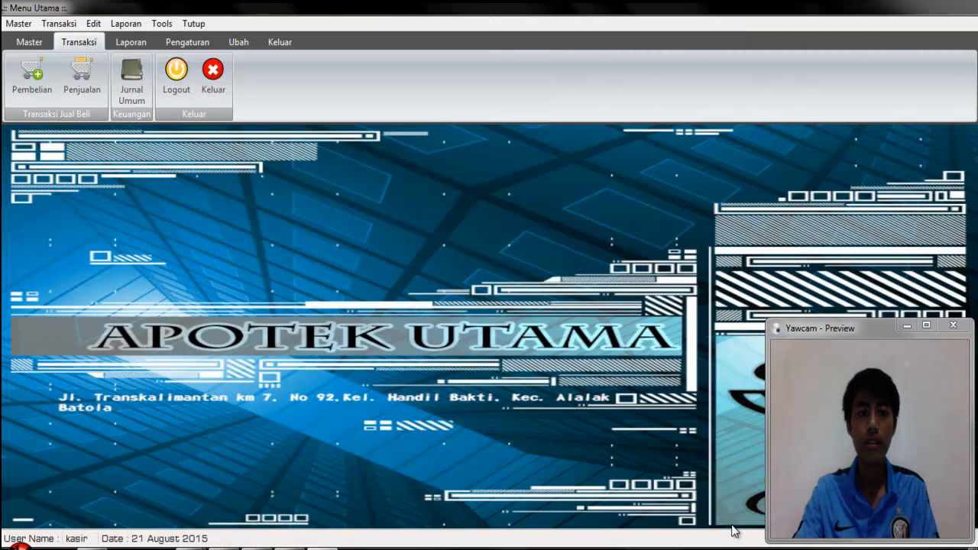
Open the Kartu Persediaan stock card form and select Hufagrip as the medicine from the item list
click(125, 43)
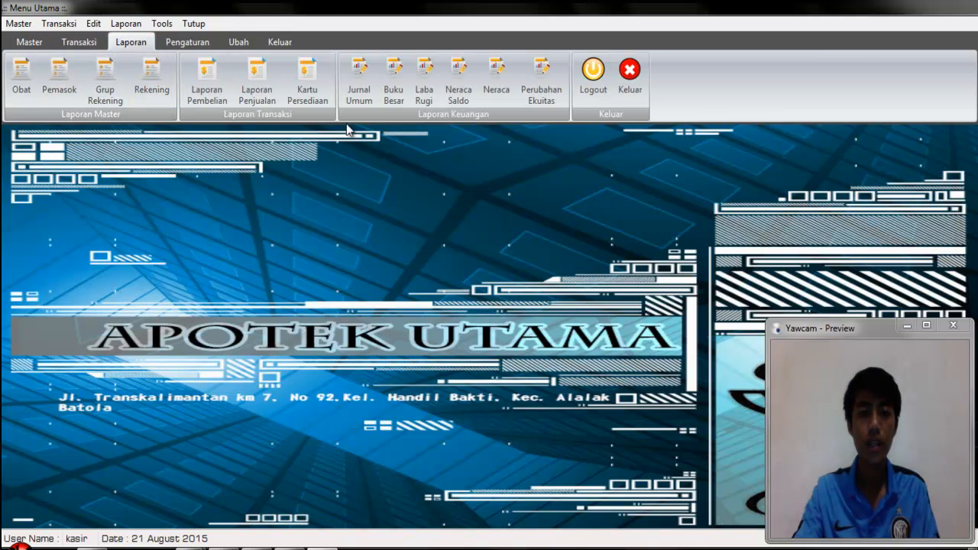
click(307, 74)
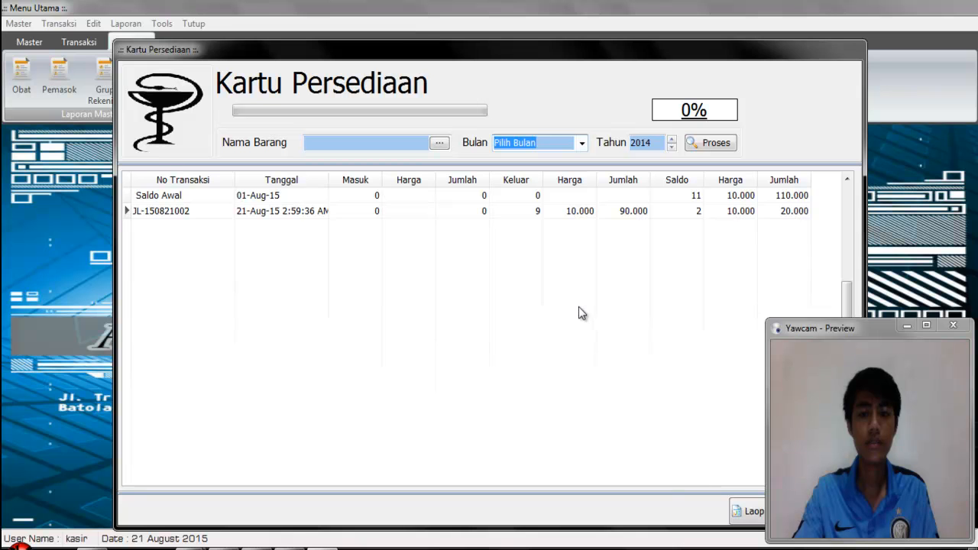
drag(616, 65, 562, 48)
double_click(564, 49)
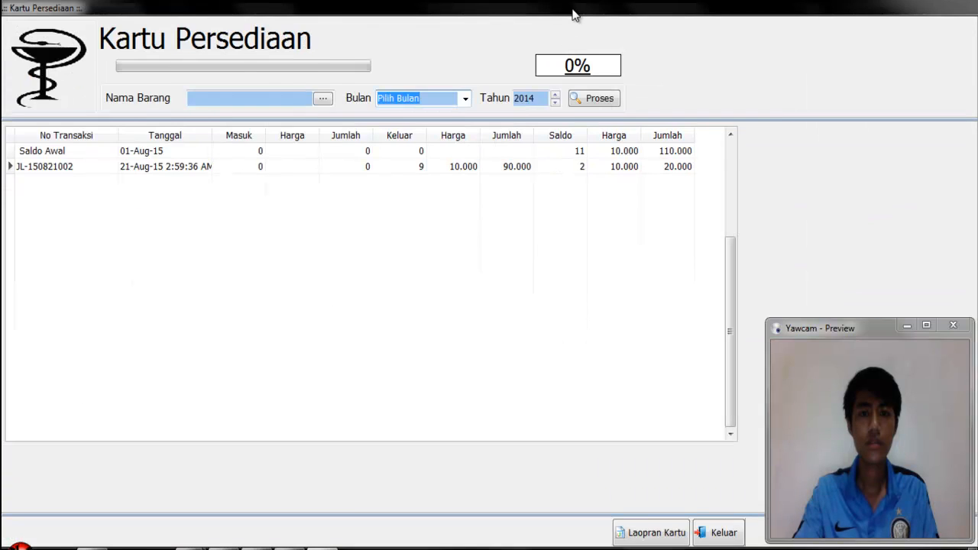
double_click(576, 13)
click(389, 129)
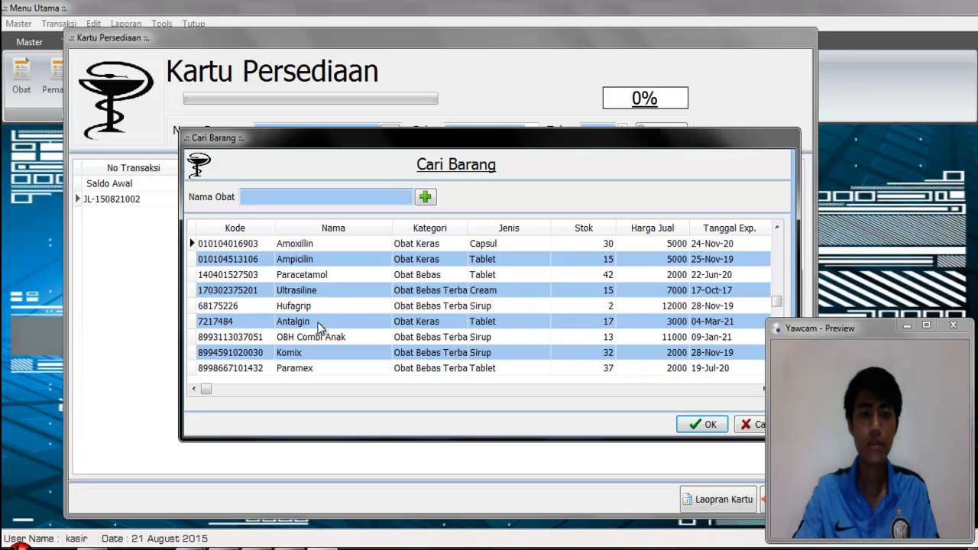
click(292, 306)
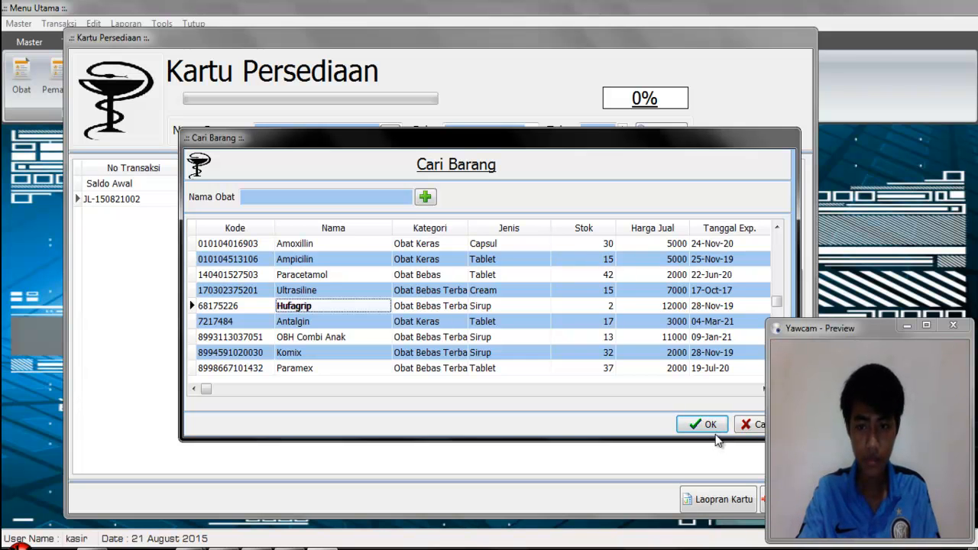
click(708, 427)
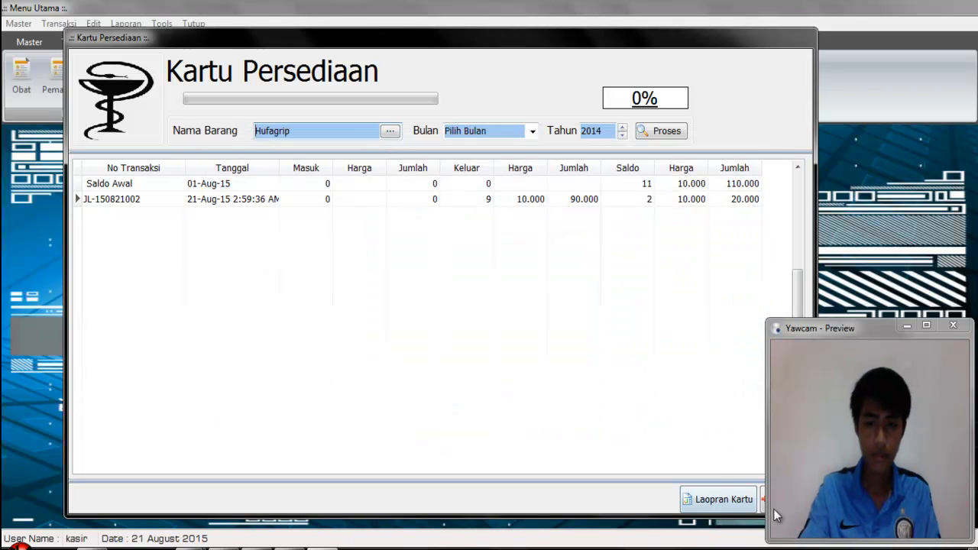
Set the stock card period to Agustus 2015 and process it
click(531, 133)
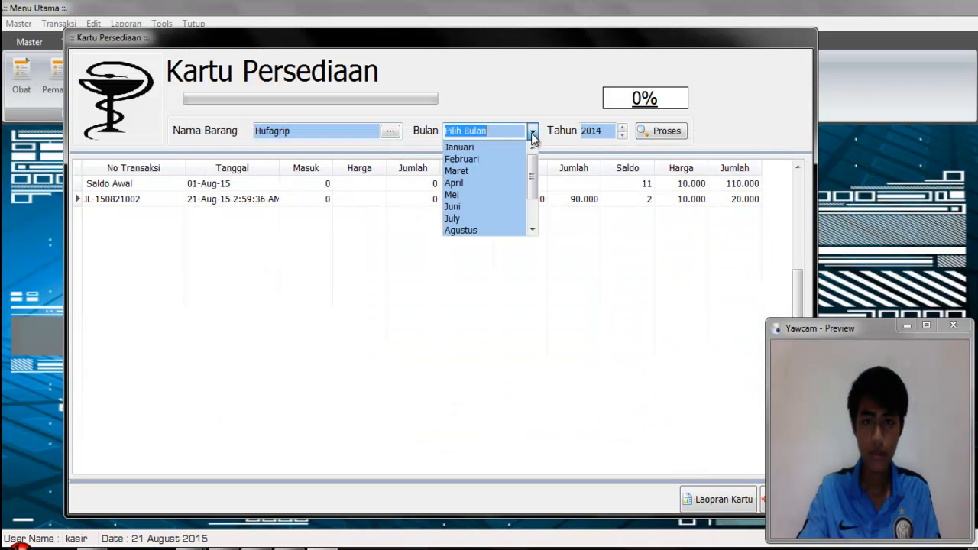
click(489, 236)
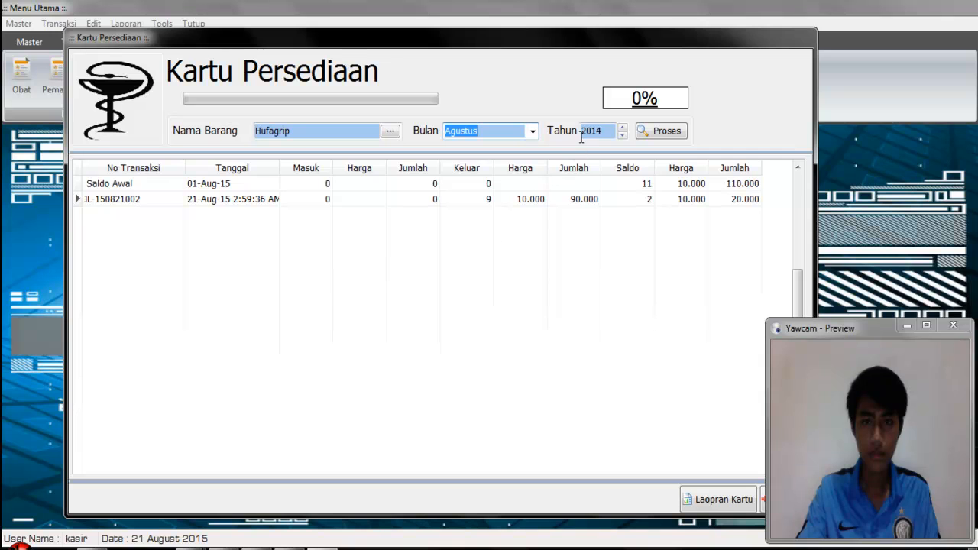
click(622, 127)
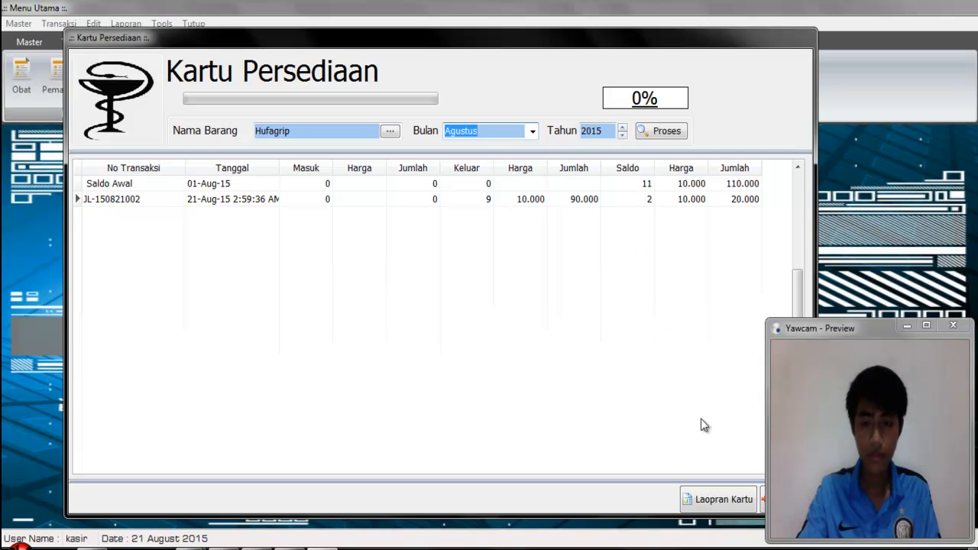
click(656, 135)
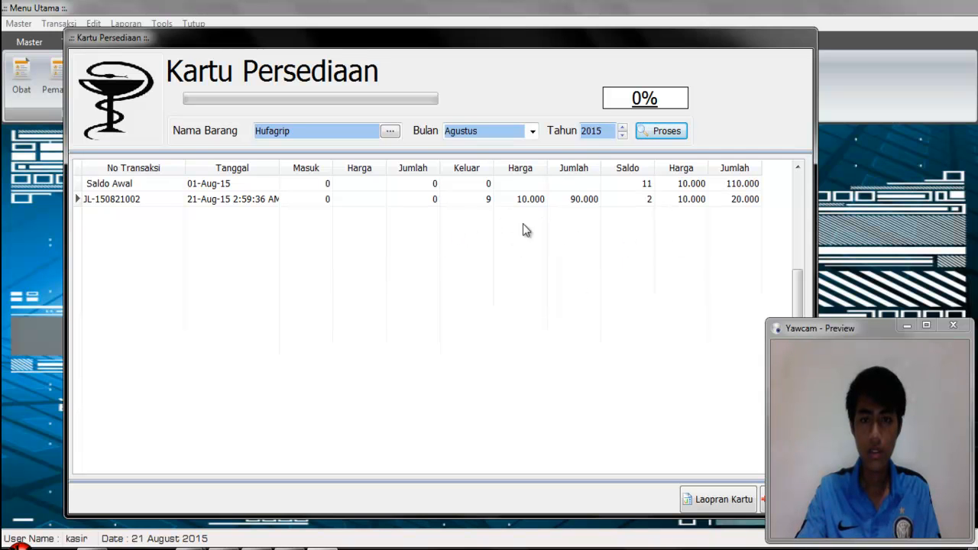
Preview the stock card report for Hufagrip, closing both the preview and the Kartu Persediaan form
click(717, 499)
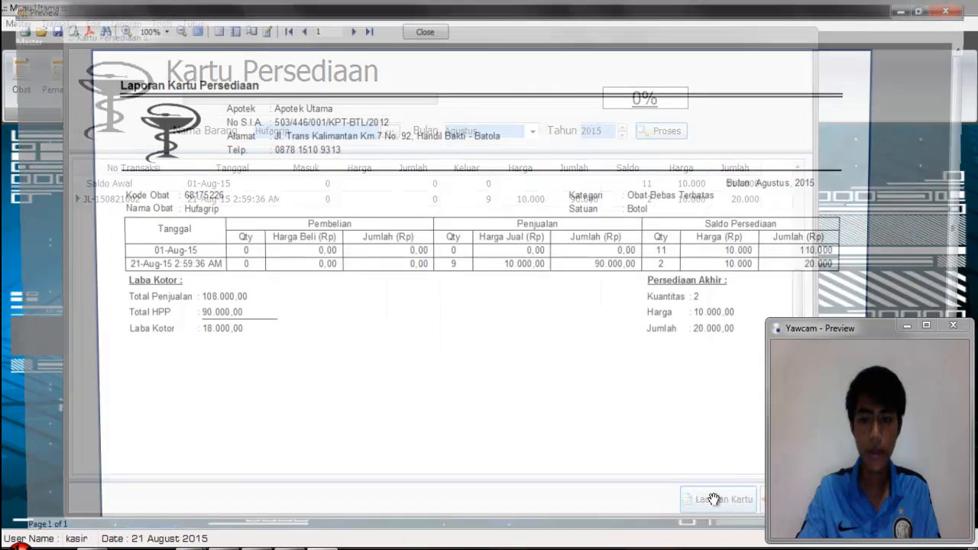
drag(579, 442, 570, 384)
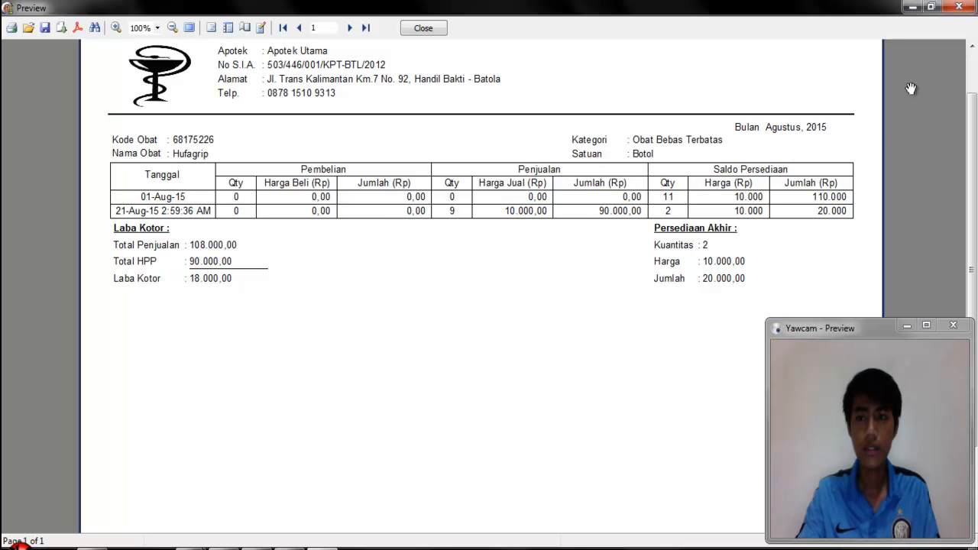
click(956, 7)
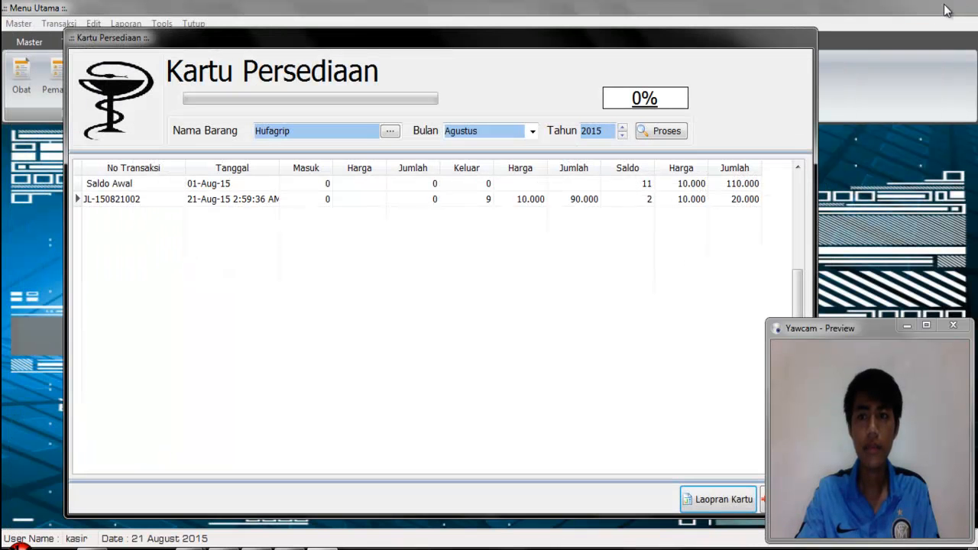
click(763, 498)
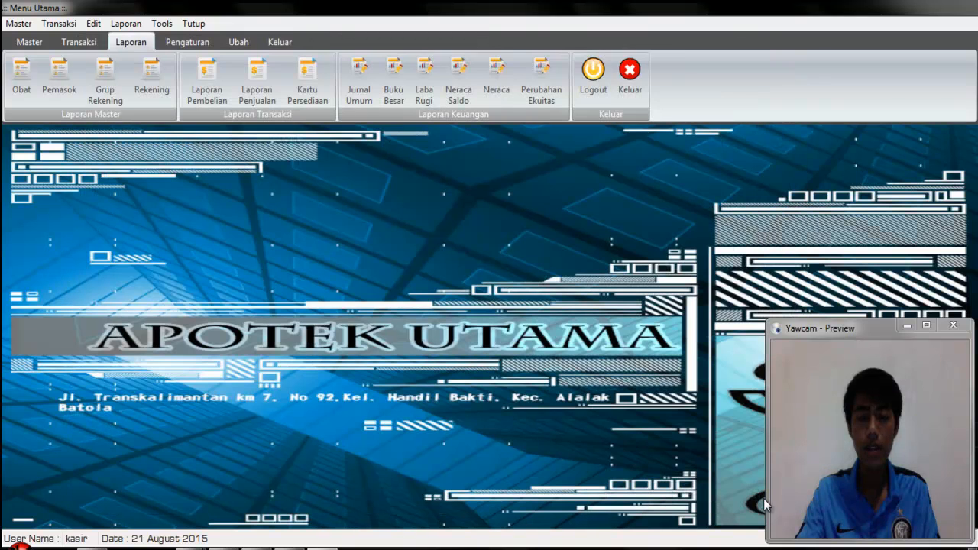
Try to open the Jurnal Umum transaction form with the cashier account
click(76, 43)
click(134, 88)
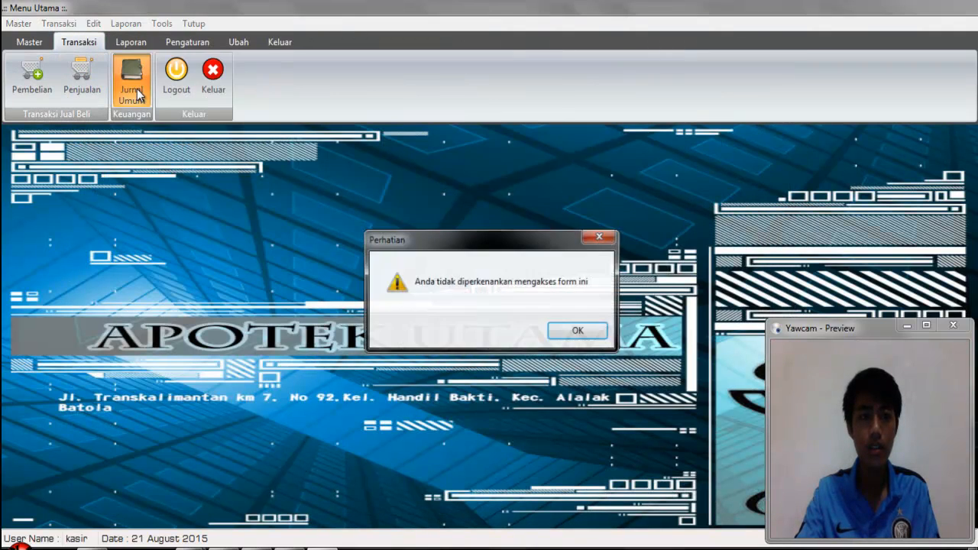
click(599, 332)
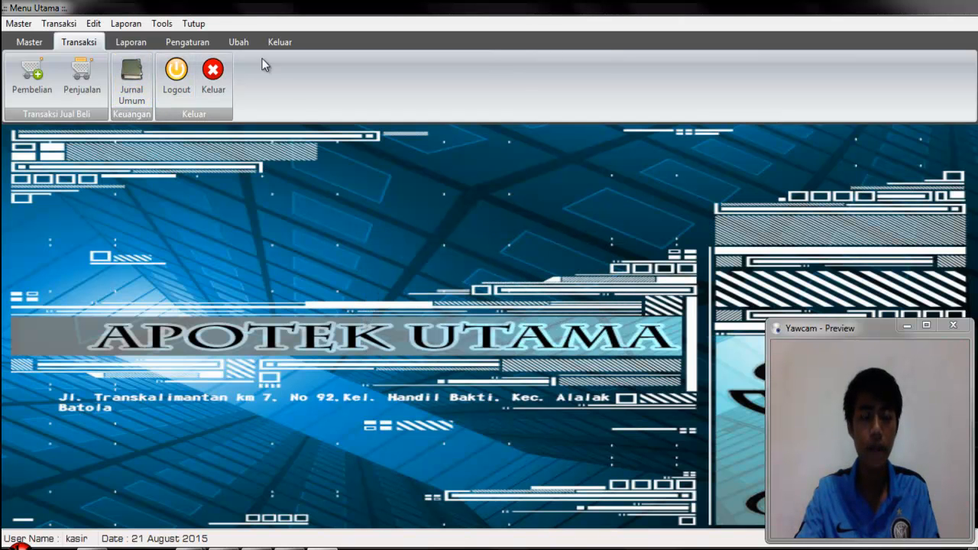
Log out of the cashier account and log in as akuntansi with the account password
click(176, 67)
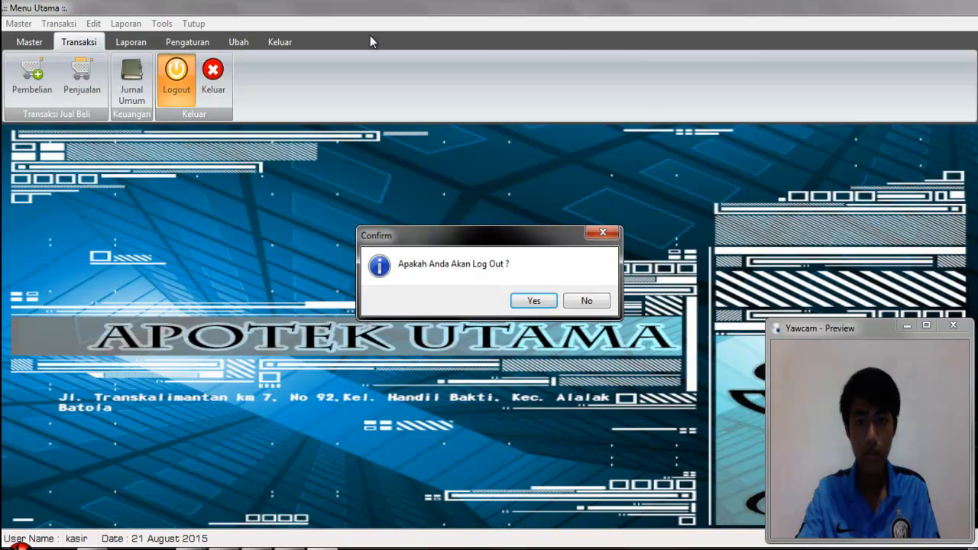
click(532, 300)
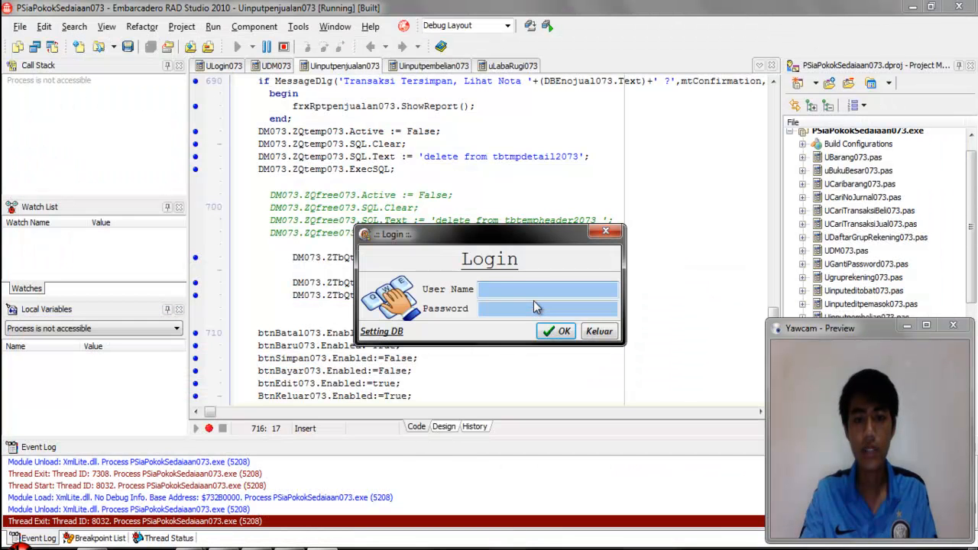
text(akuntansi)
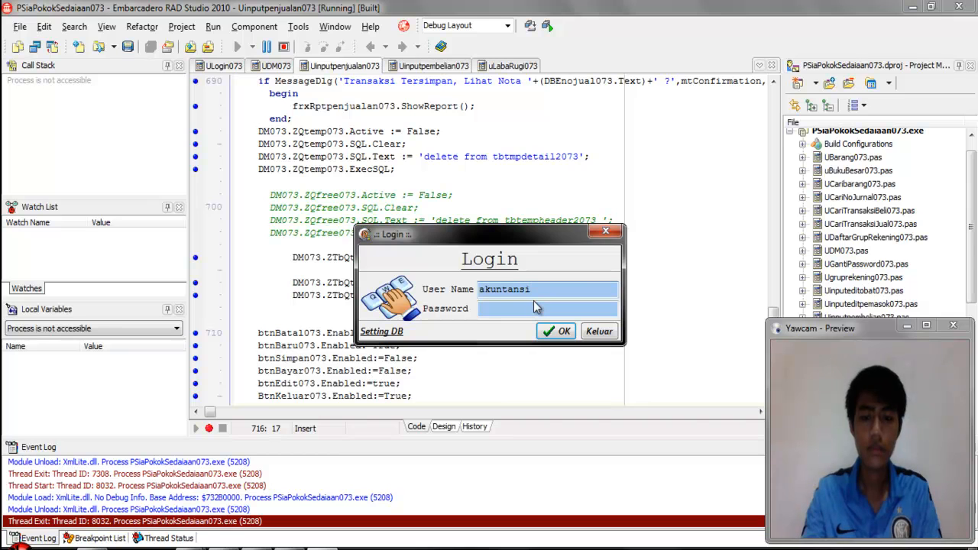
key(Tab)
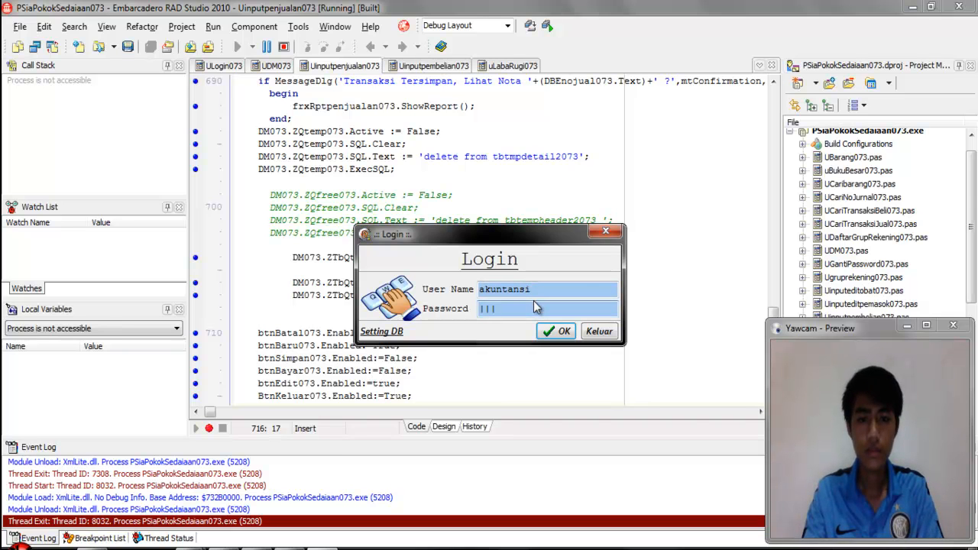
click(555, 331)
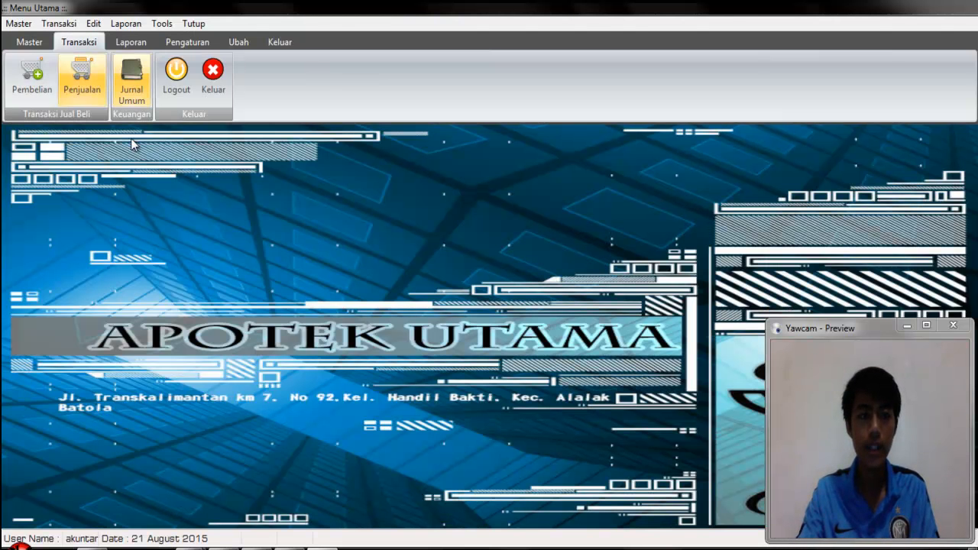
Try to open the Pembelian and Penjualan transaction forms with the accounting account
click(23, 74)
key(Return)
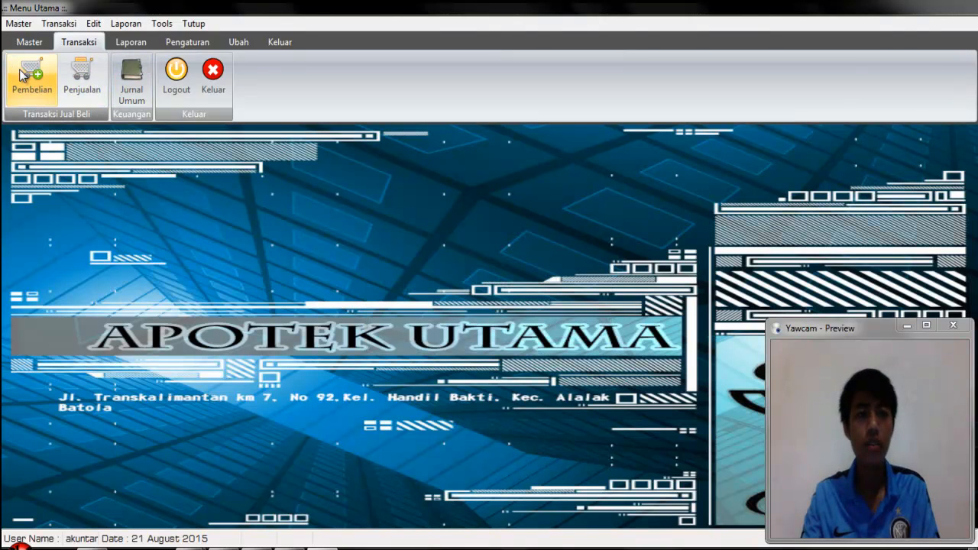
click(79, 74)
key(Return)
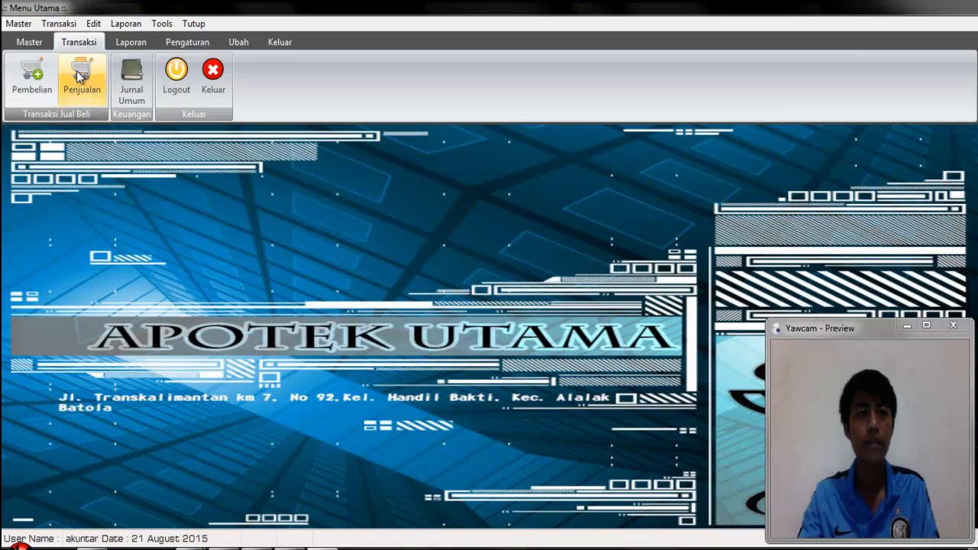
Try to open the Pemasok master form, and view the Grup Rekening master form before closing it
click(30, 42)
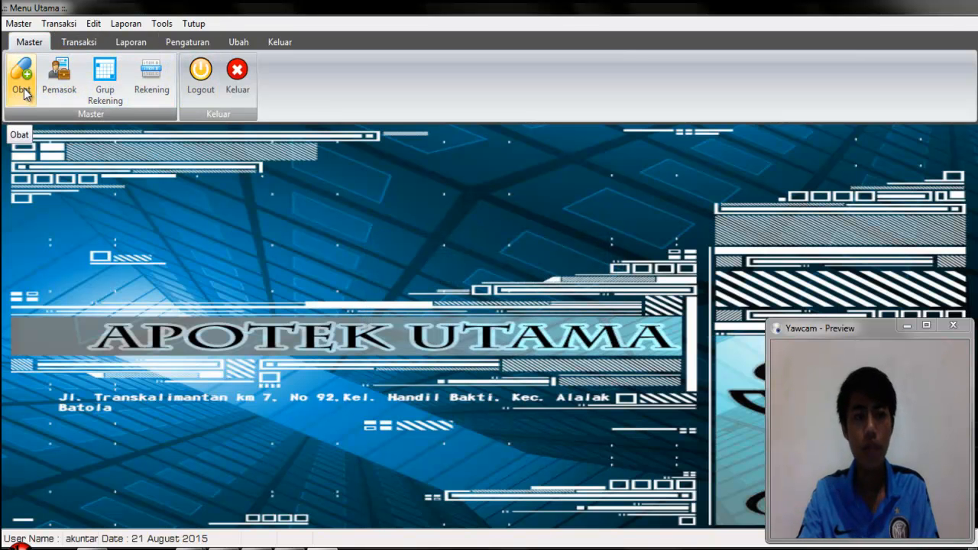
click(59, 90)
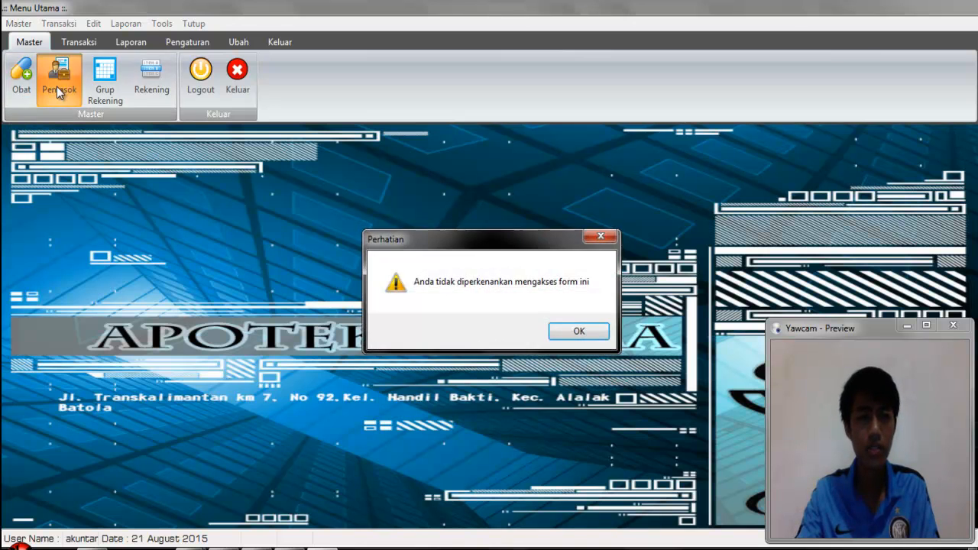
key(Return)
click(101, 90)
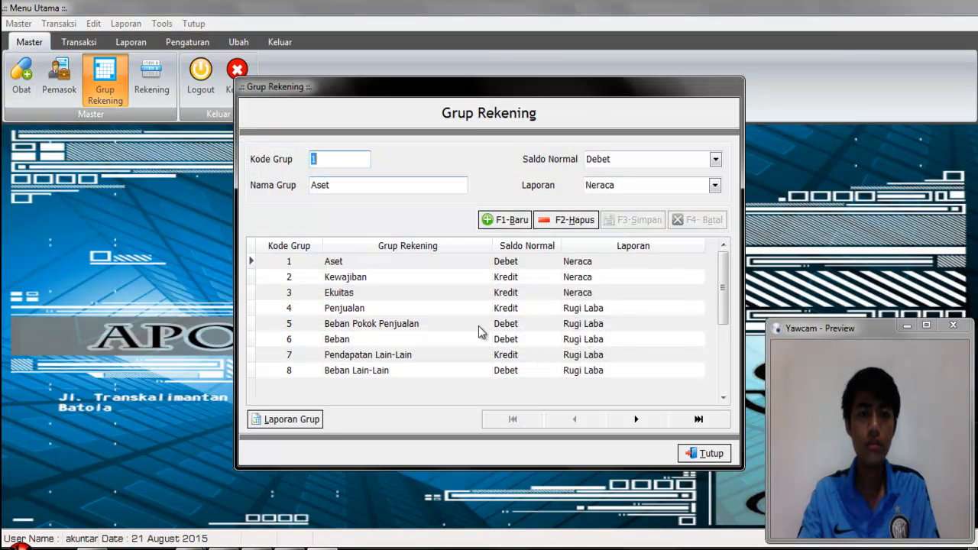
click(707, 453)
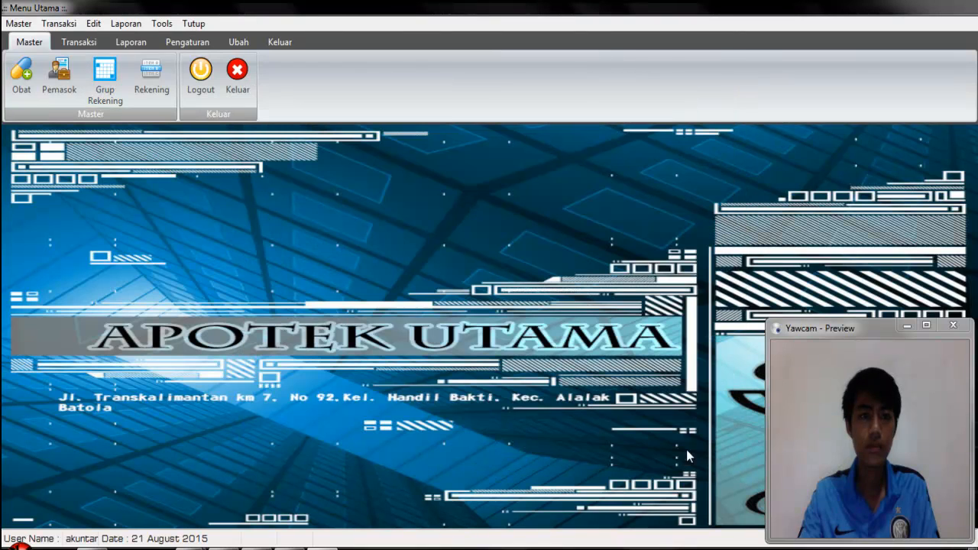
Open the Jurnal Umum form and examine the debit entries for Kas and Beban Pokok Penjualan Obat in the Penjualan Obat journal
click(79, 42)
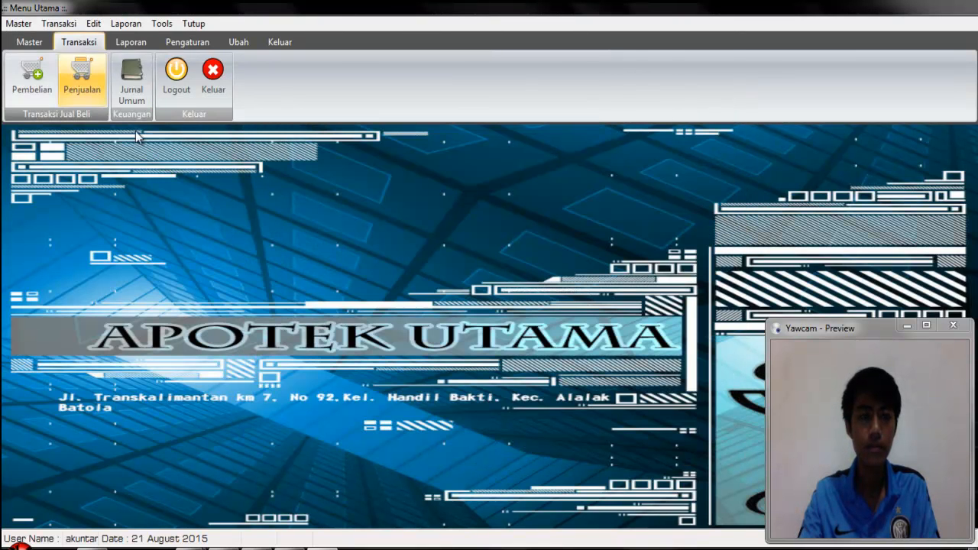
click(126, 72)
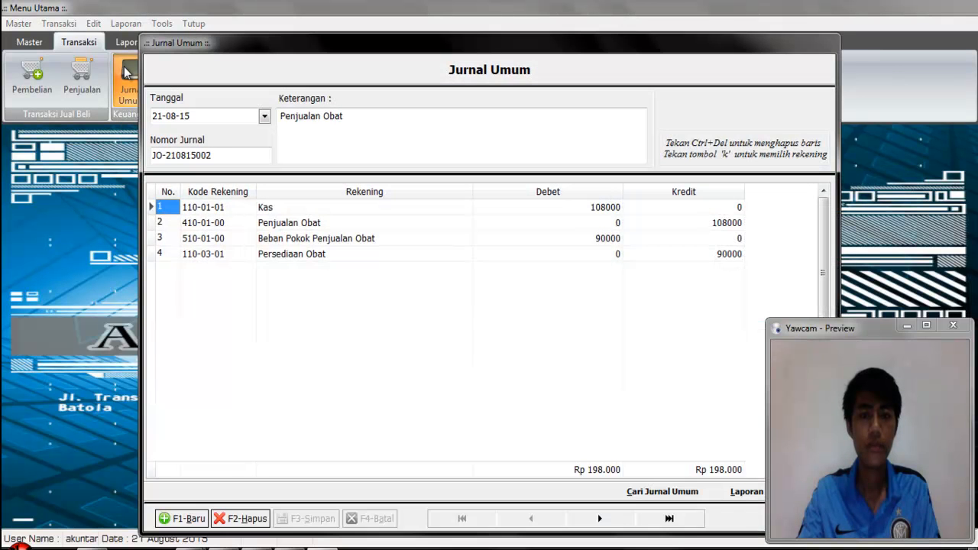
click(563, 210)
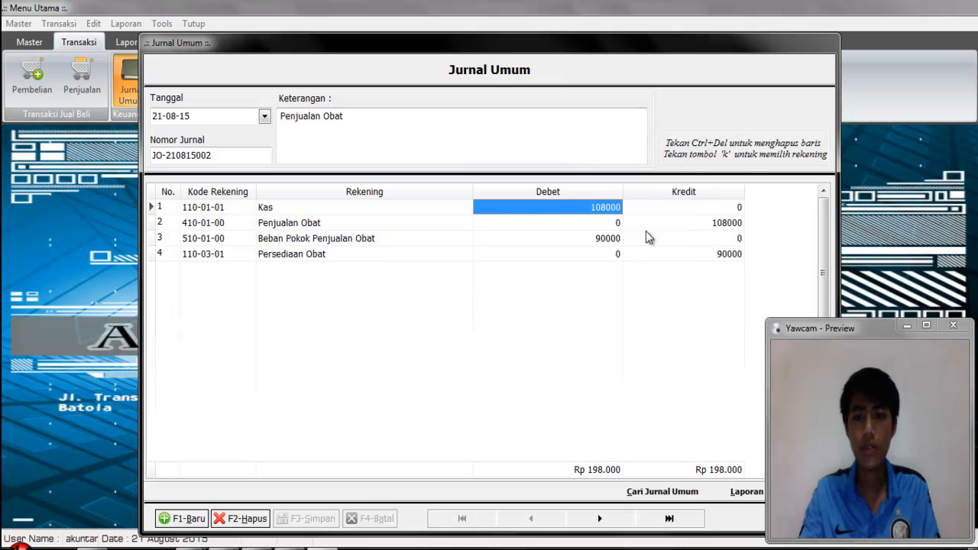
click(576, 240)
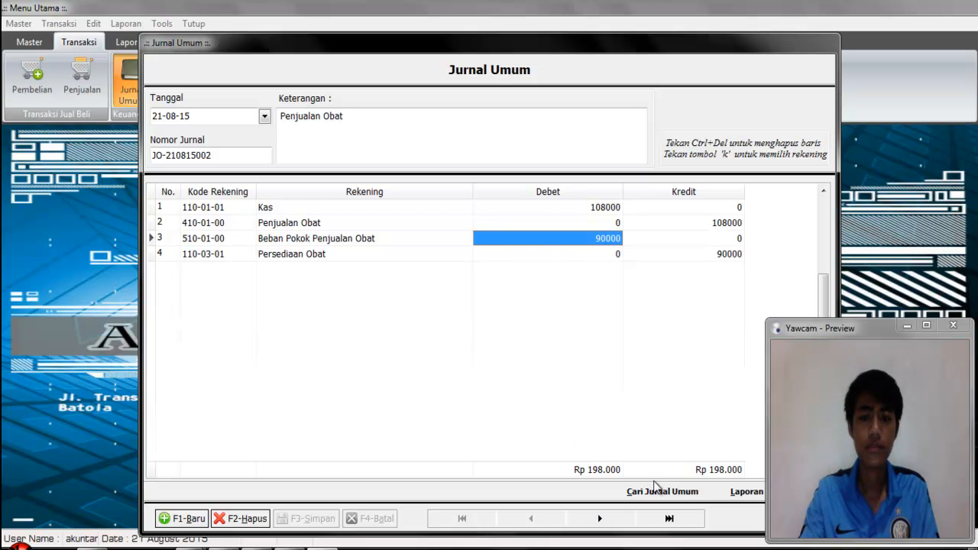
Preview the current general journal report for the Penjualan Obat entry and examine its debit and credit lines
drag(697, 52, 621, 47)
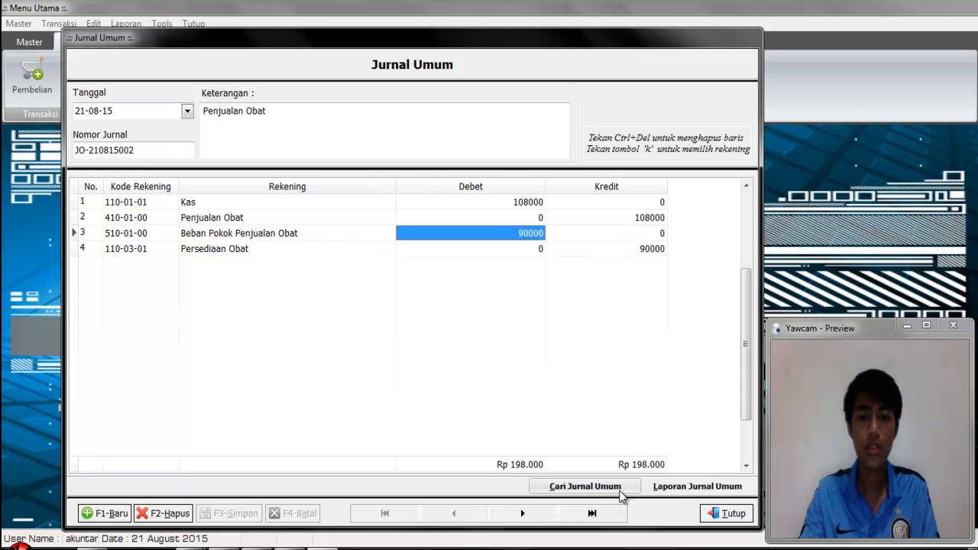
click(674, 492)
click(181, 298)
click(217, 343)
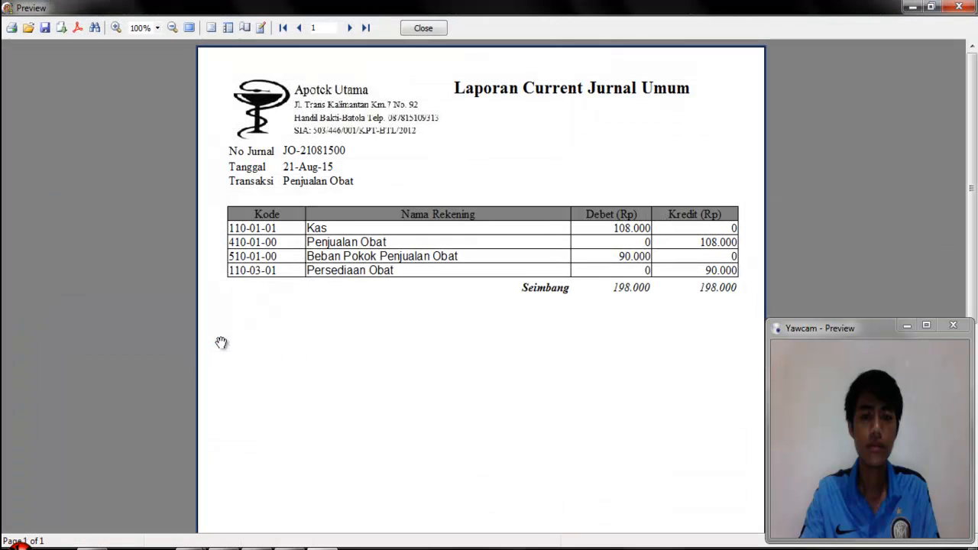
scroll(443, 308, down, 2)
drag(444, 309, 454, 338)
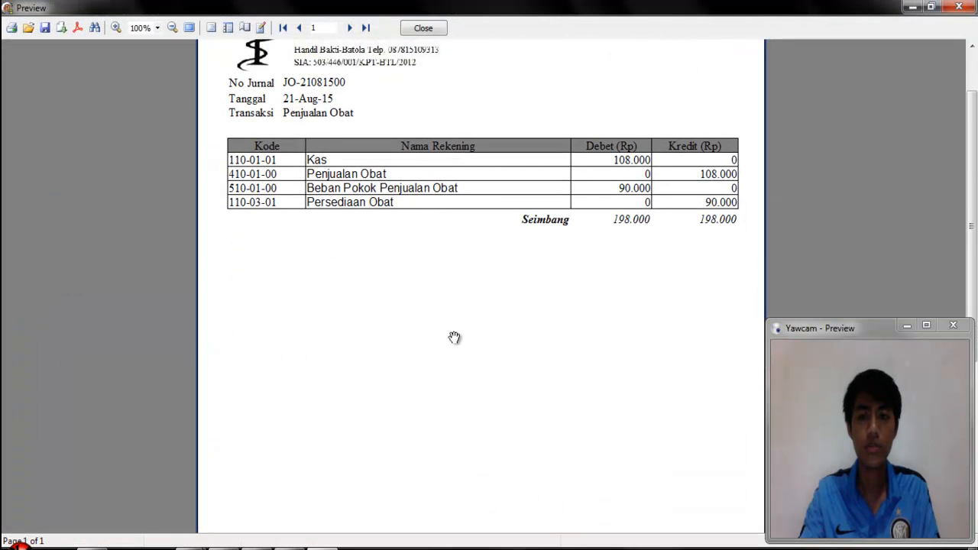
drag(465, 212, 471, 288)
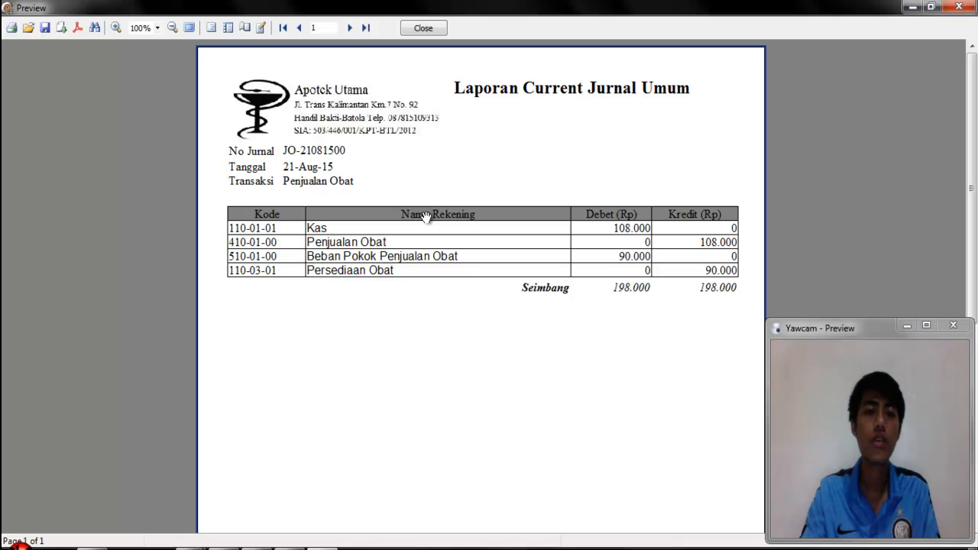
Close the general journal report preview, its report options and the Jurnal Umum form
click(424, 28)
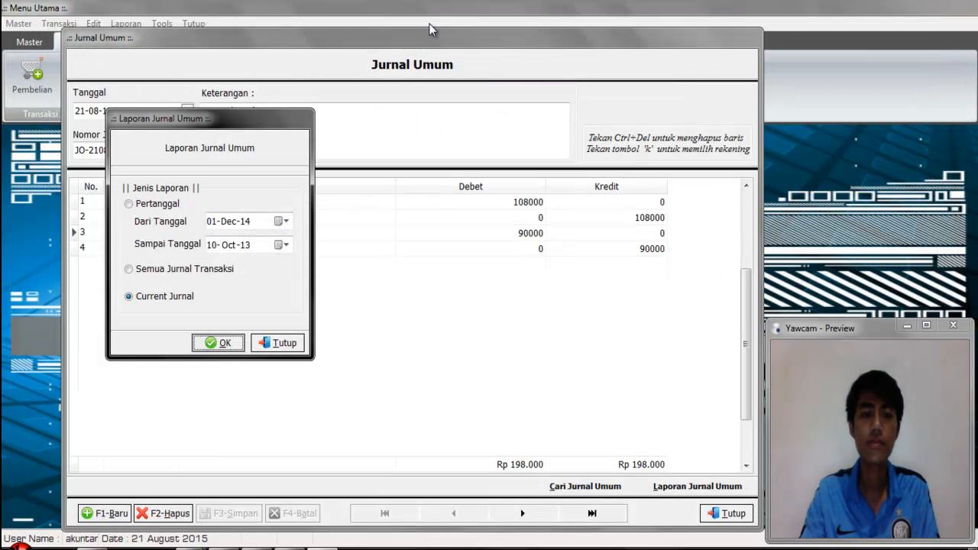
click(290, 344)
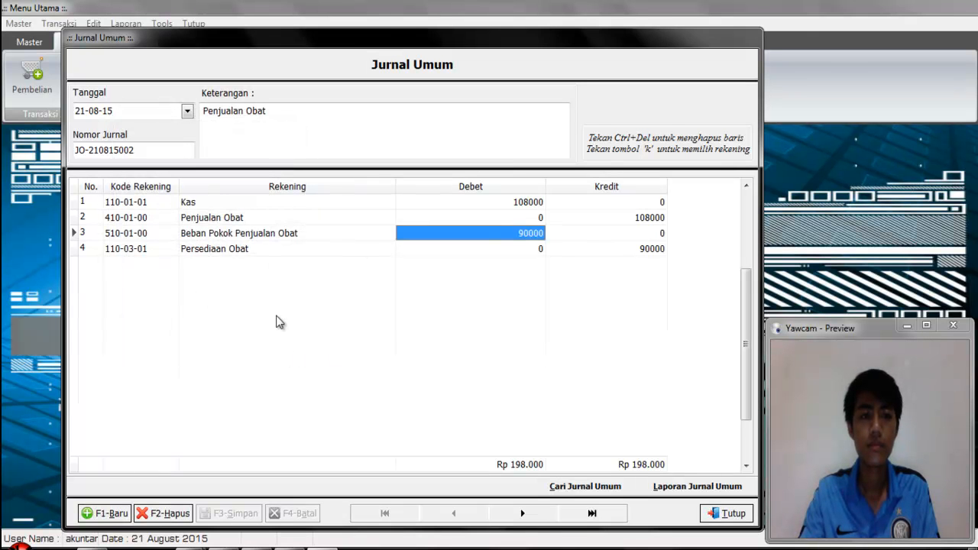
click(723, 516)
Preview the monthly Laba Rugi report for Agustus 2015, examine its sales and cost lines, and close the report
click(128, 48)
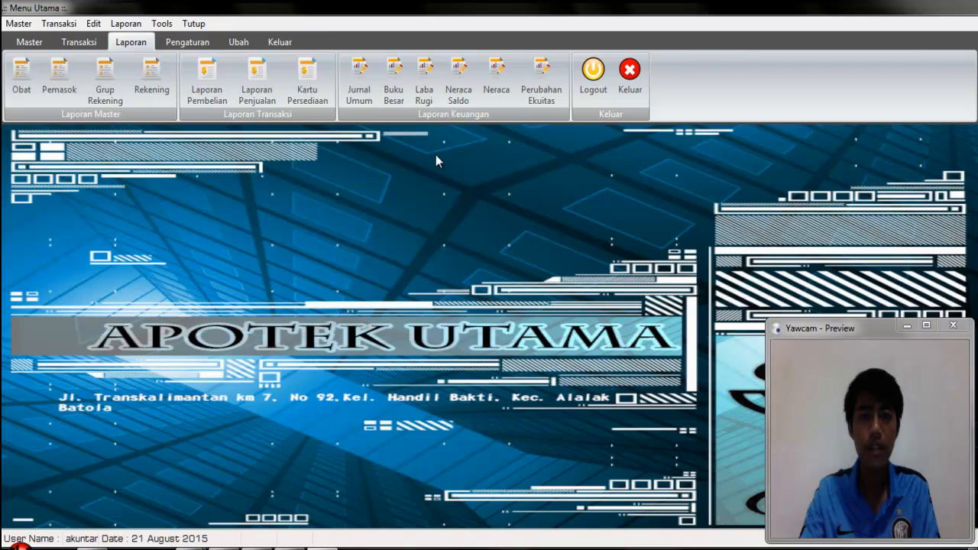
click(423, 82)
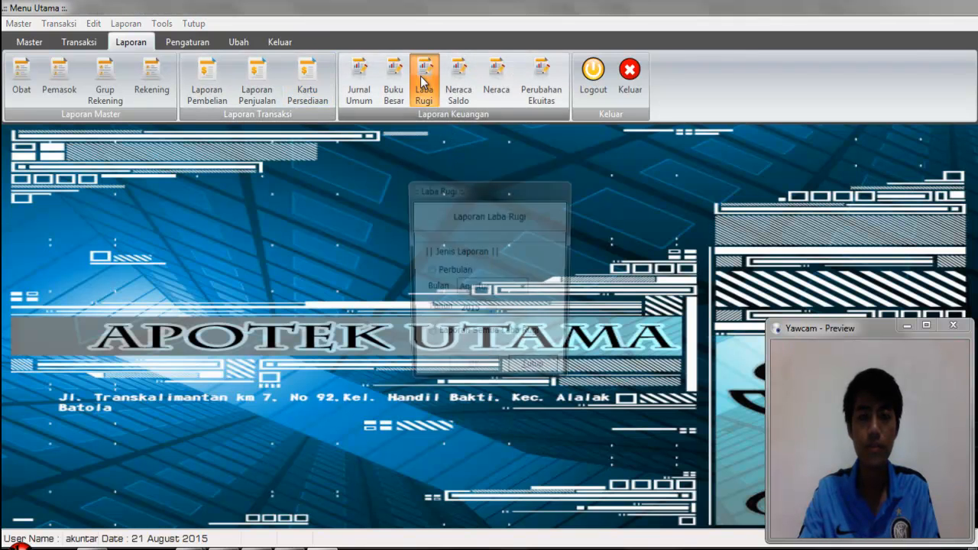
click(456, 273)
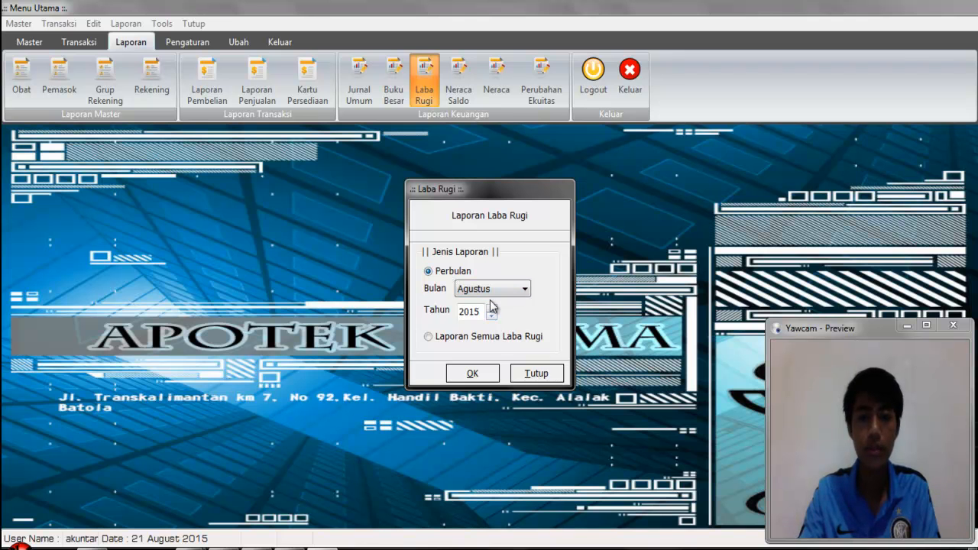
click(473, 374)
drag(480, 382, 517, 298)
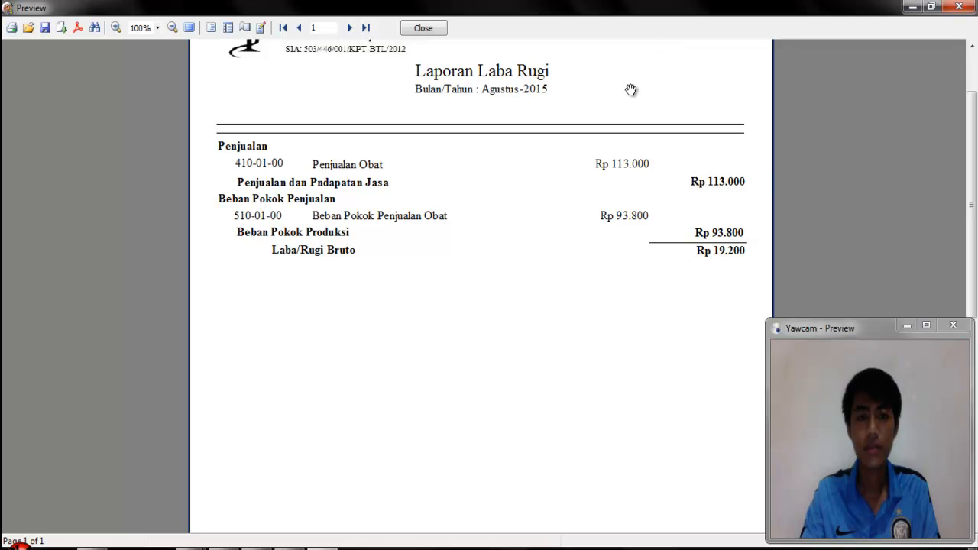
click(429, 29)
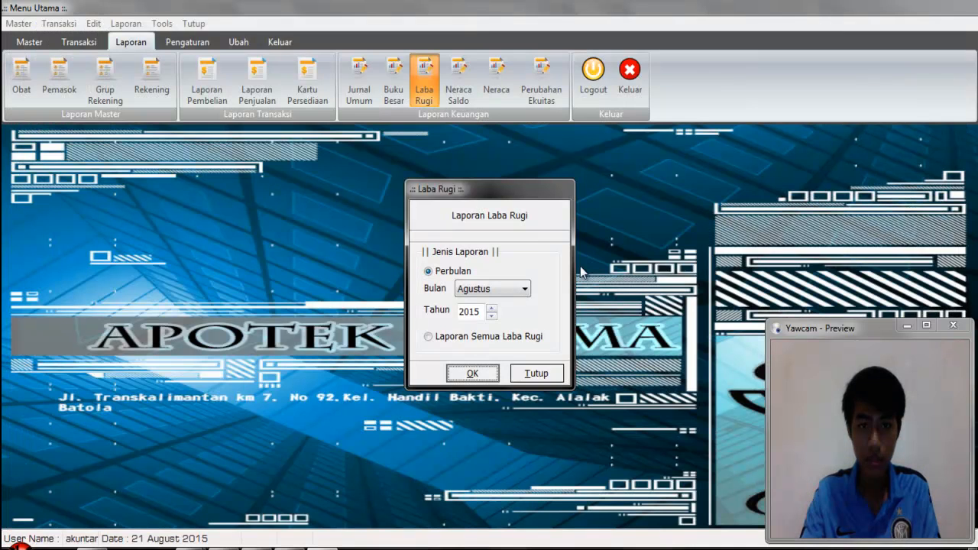
click(531, 377)
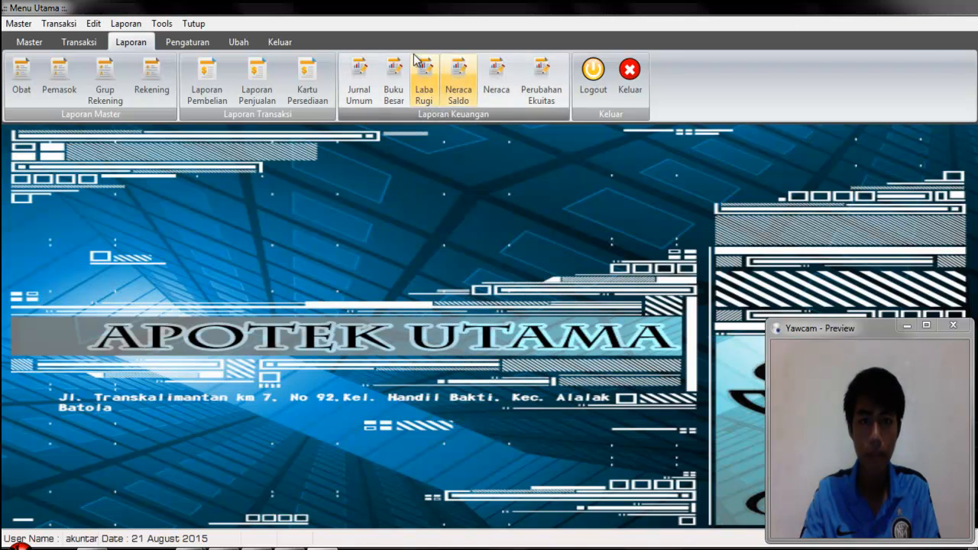
Open the Buku Besar report form and choose the account 410-01-00 Penjualan Obat
click(394, 80)
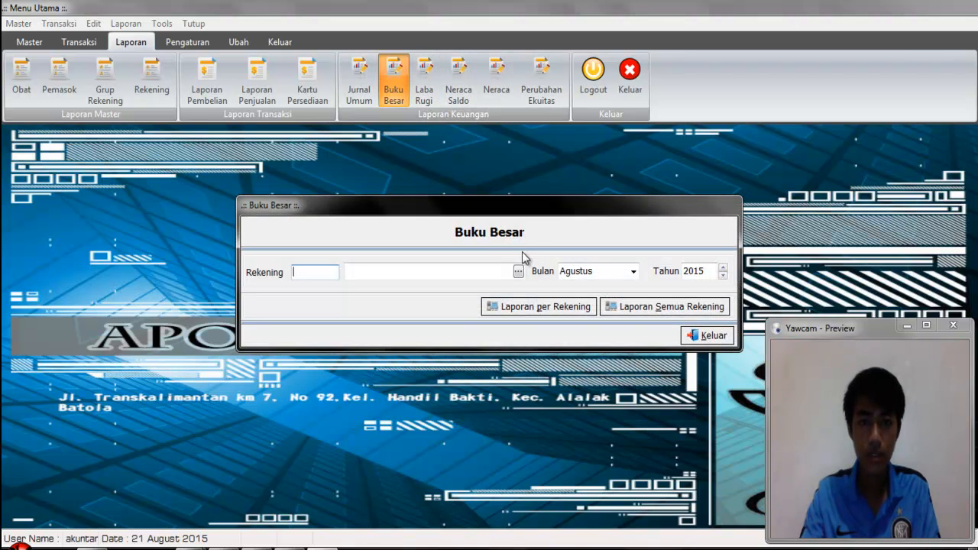
click(518, 273)
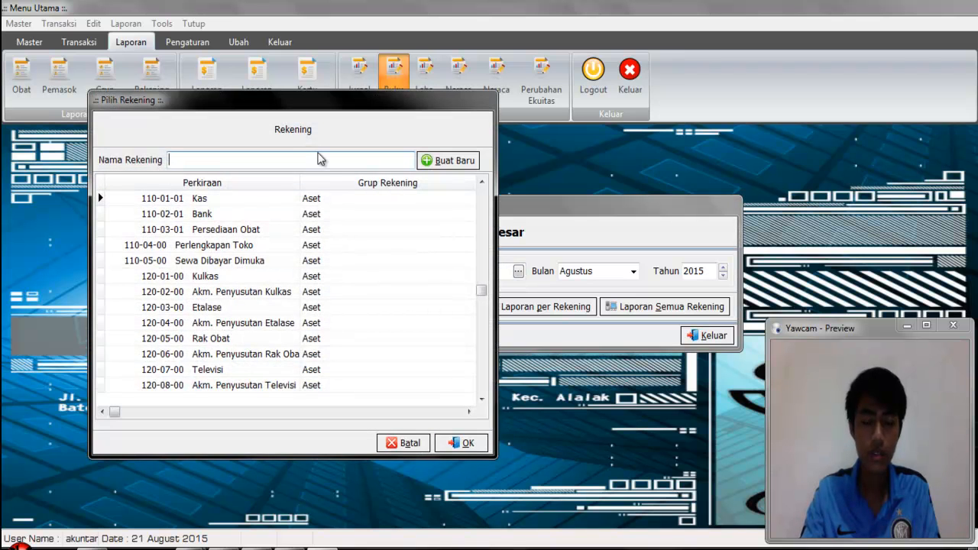
text(pr)
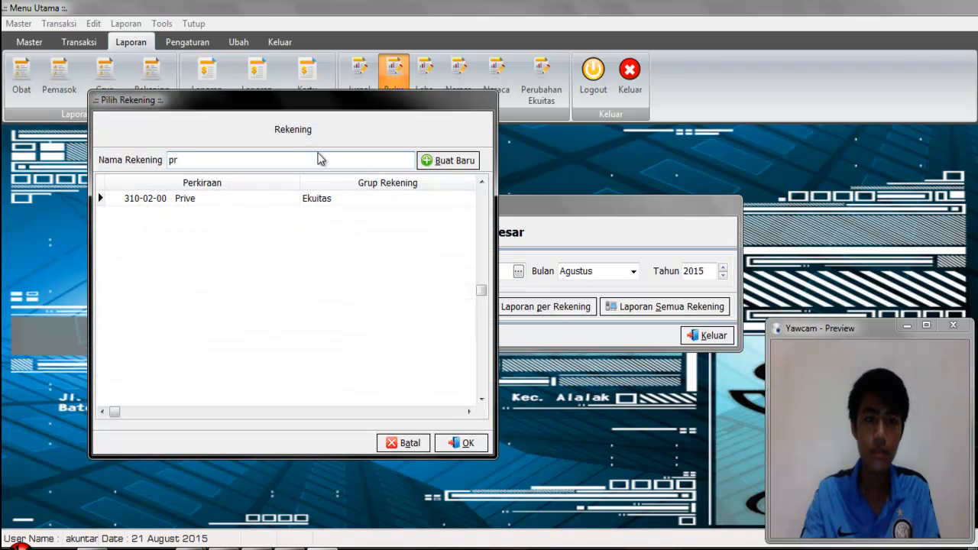
key(BackSpace)
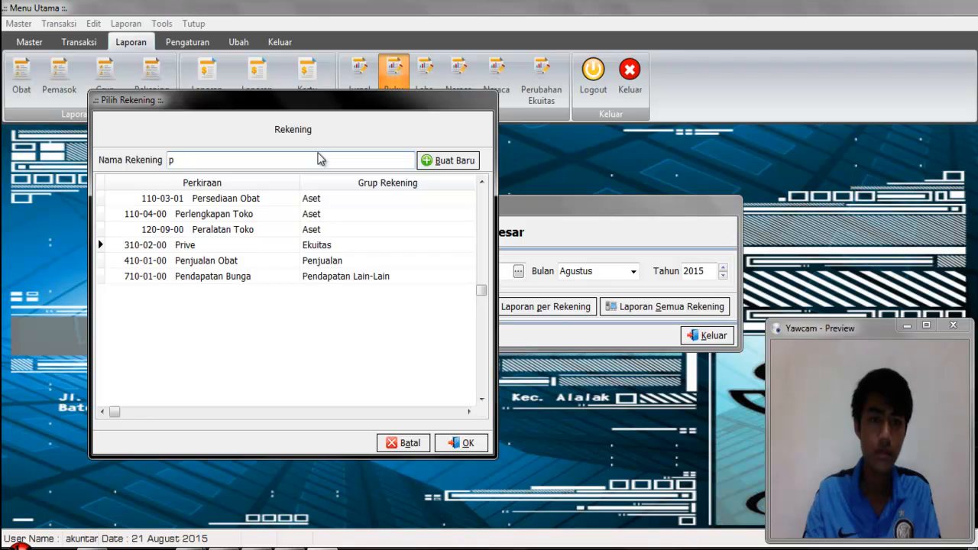
click(230, 261)
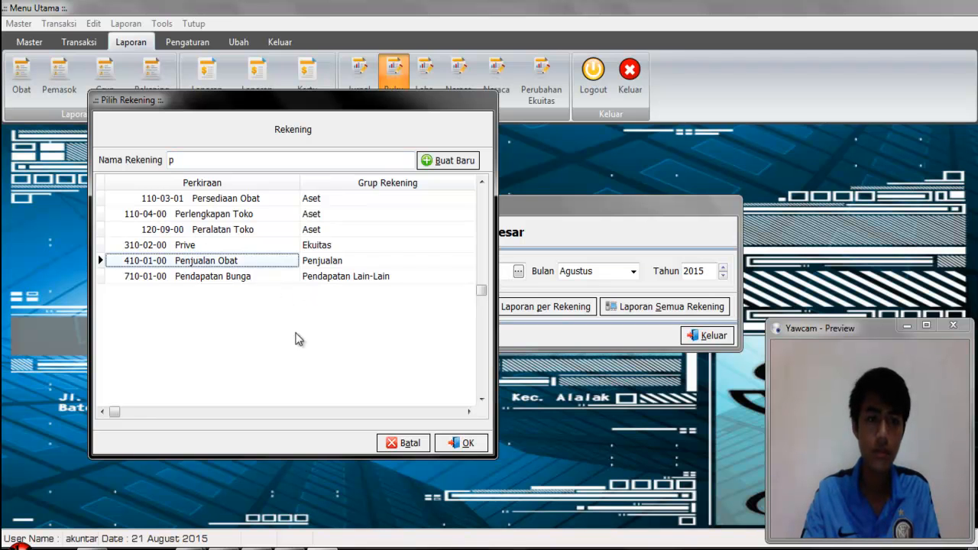
click(460, 442)
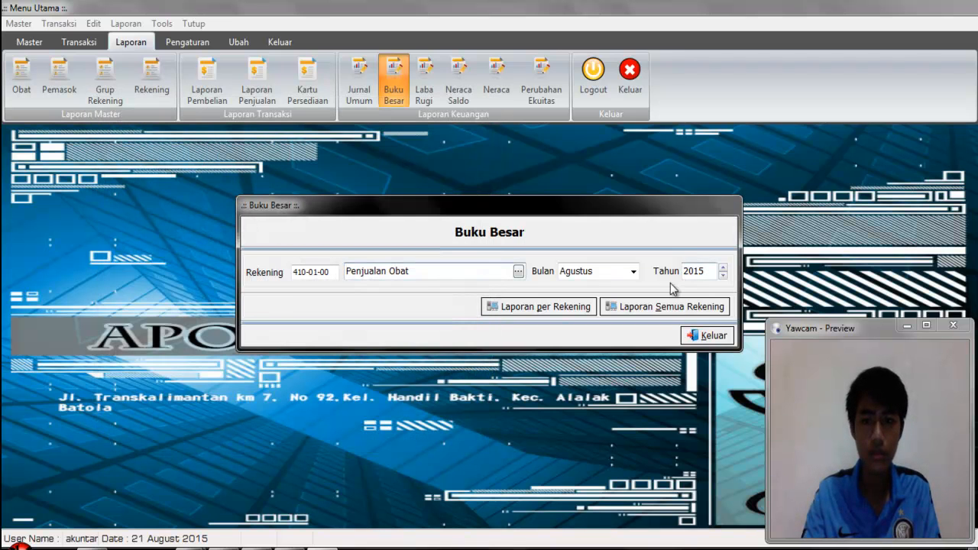
Preview the per-account Buku Besar report for Agustus 2015, examine its entries, and close the report form
click(581, 308)
drag(442, 336, 436, 316)
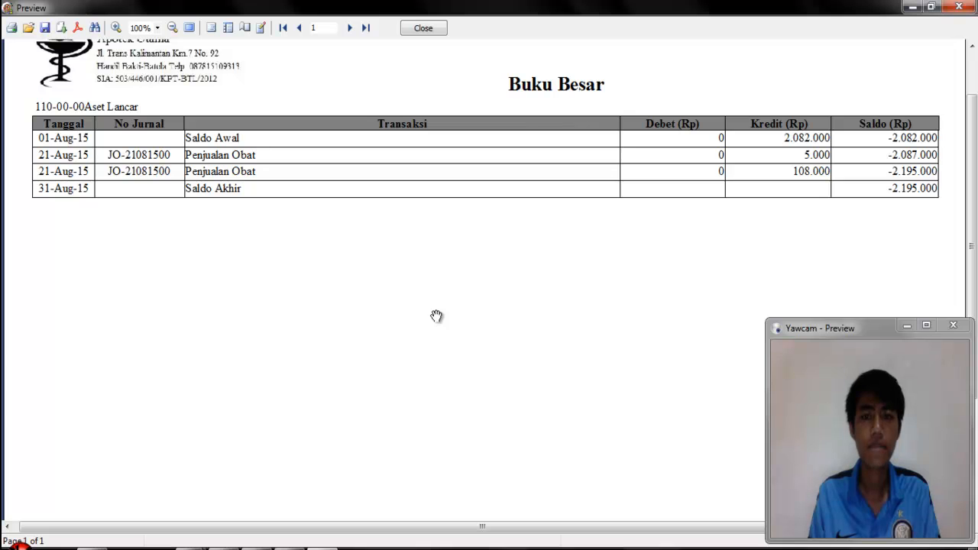
drag(436, 316, 459, 355)
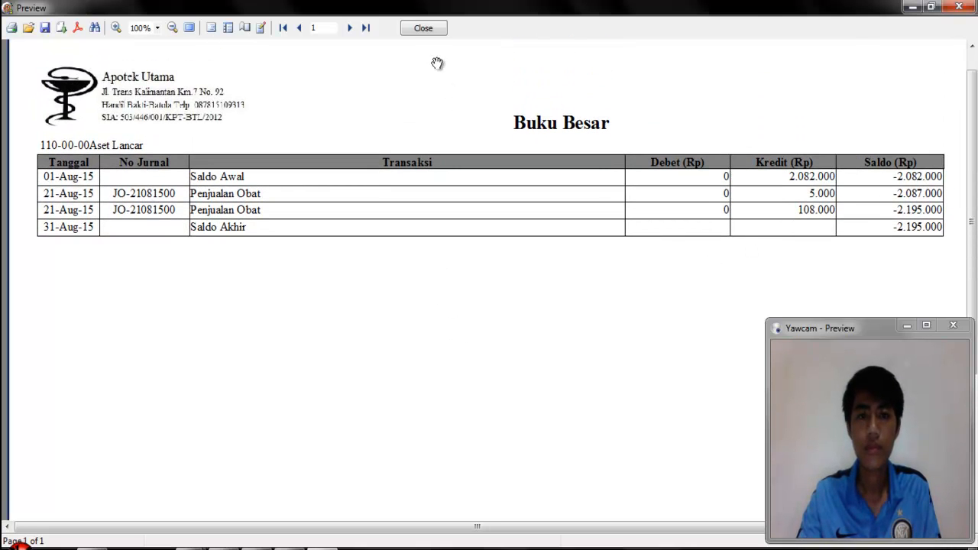
click(421, 32)
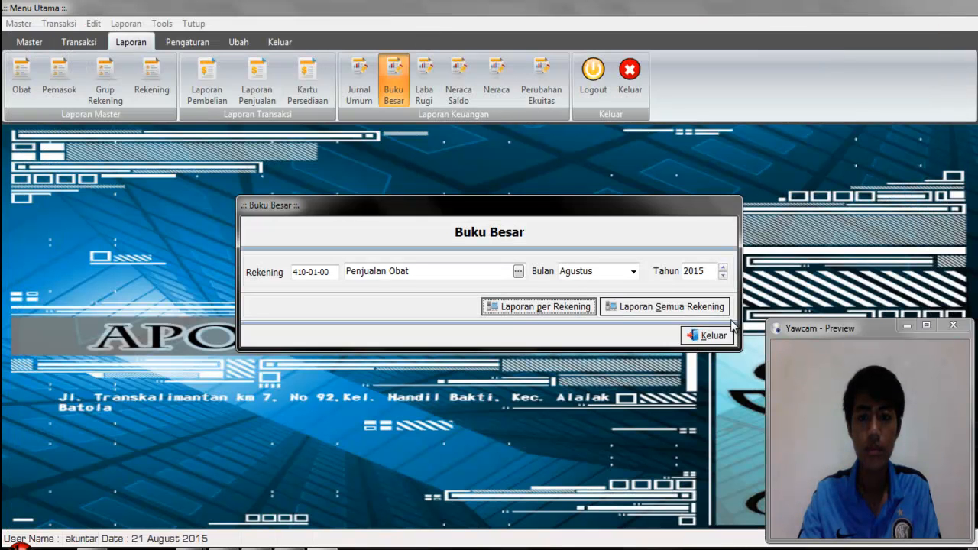
click(710, 336)
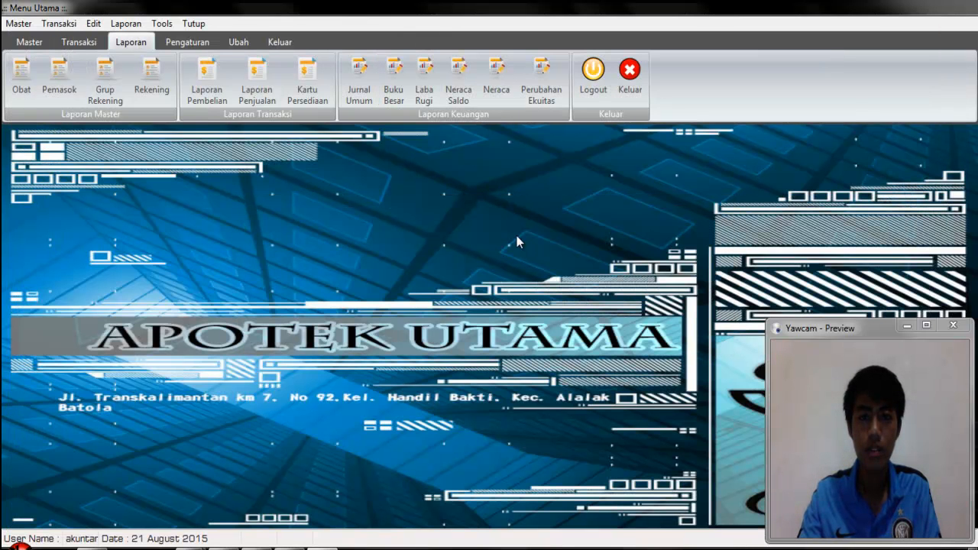
Preview the Neraca Saldo report with the Laporan Semua Neraca Saldo option, examine the account balances, and close it
click(457, 78)
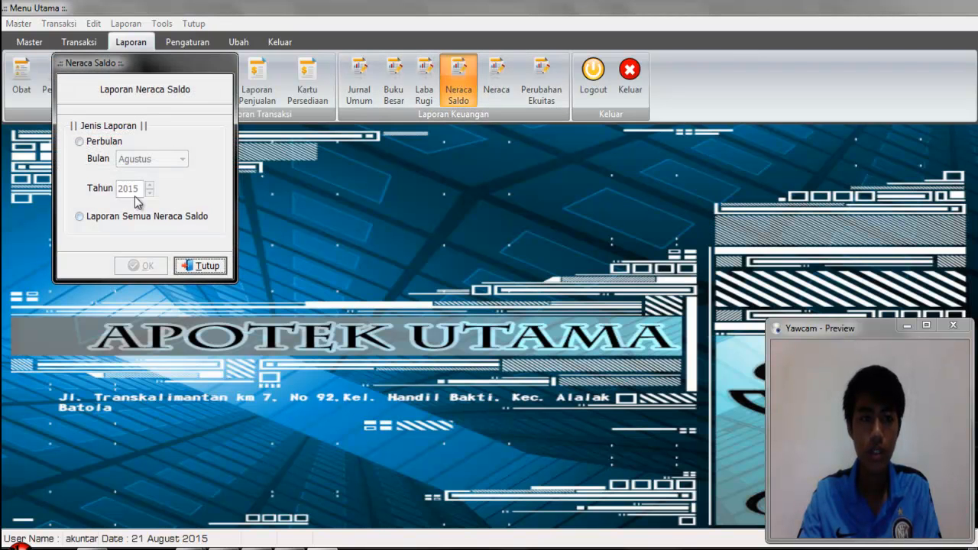
click(90, 145)
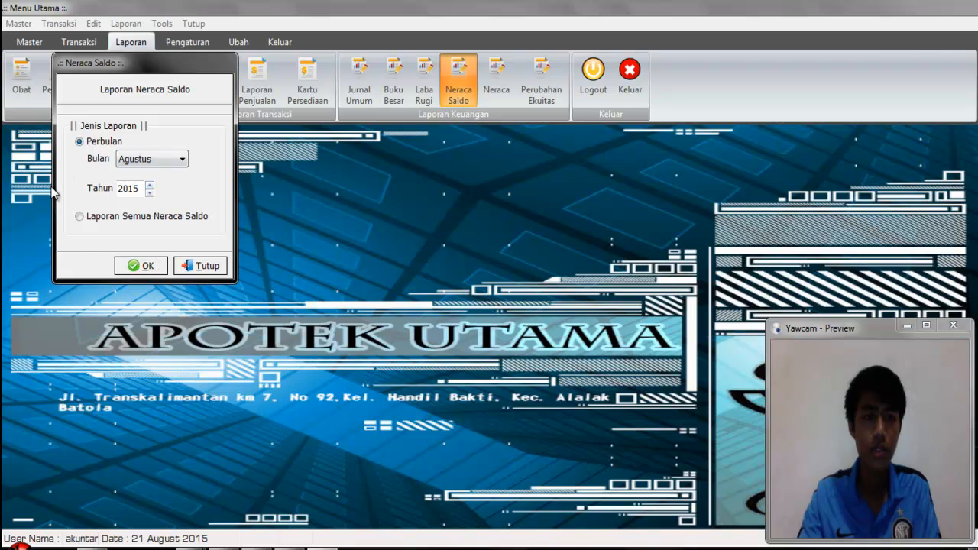
click(81, 217)
click(139, 265)
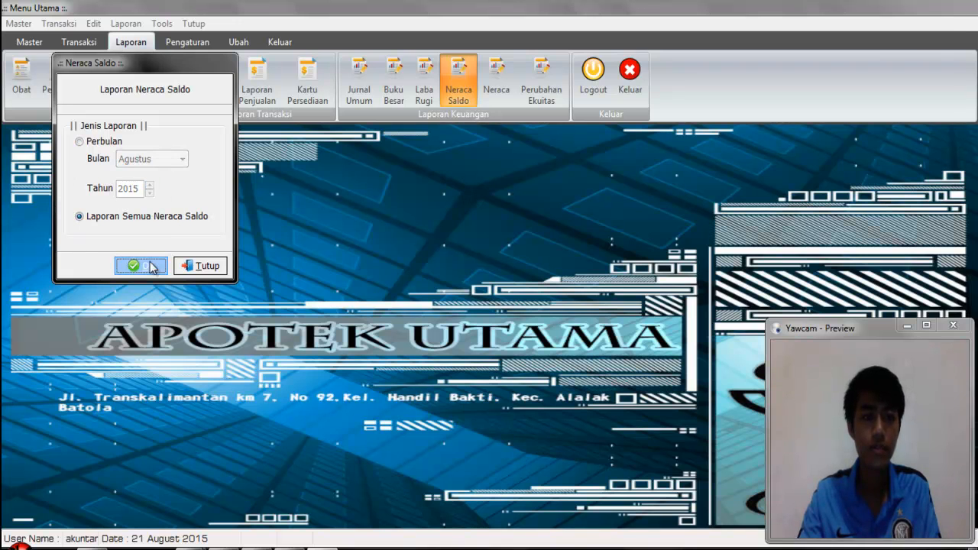
drag(331, 345, 507, 266)
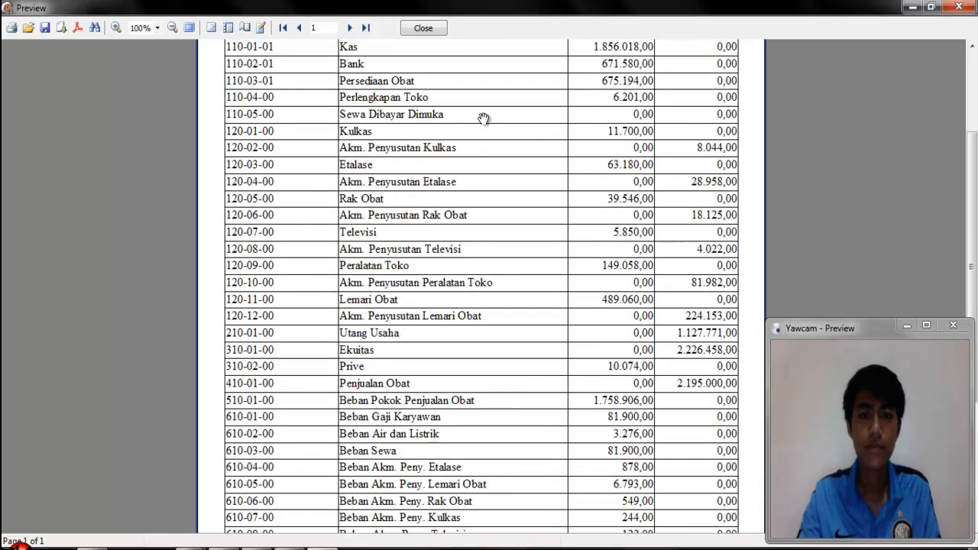
click(443, 37)
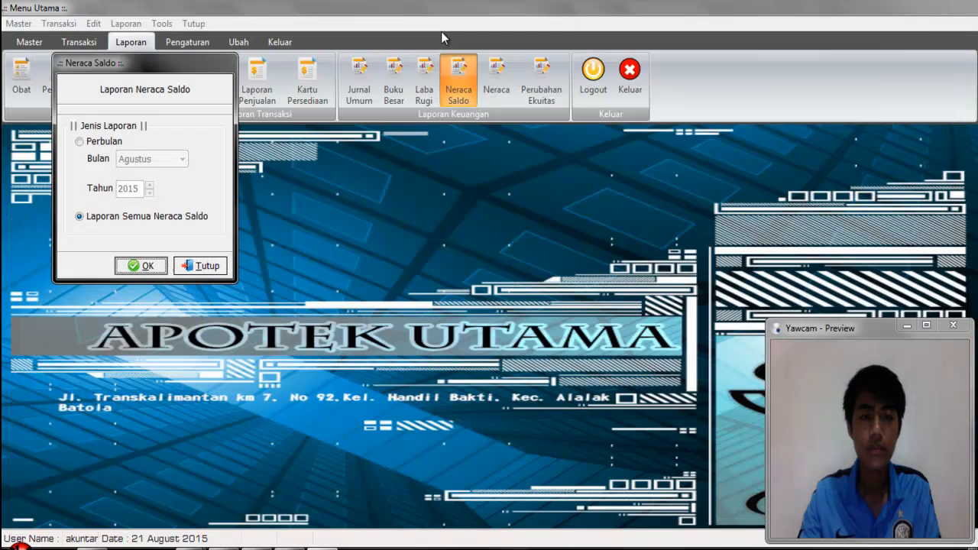
click(218, 272)
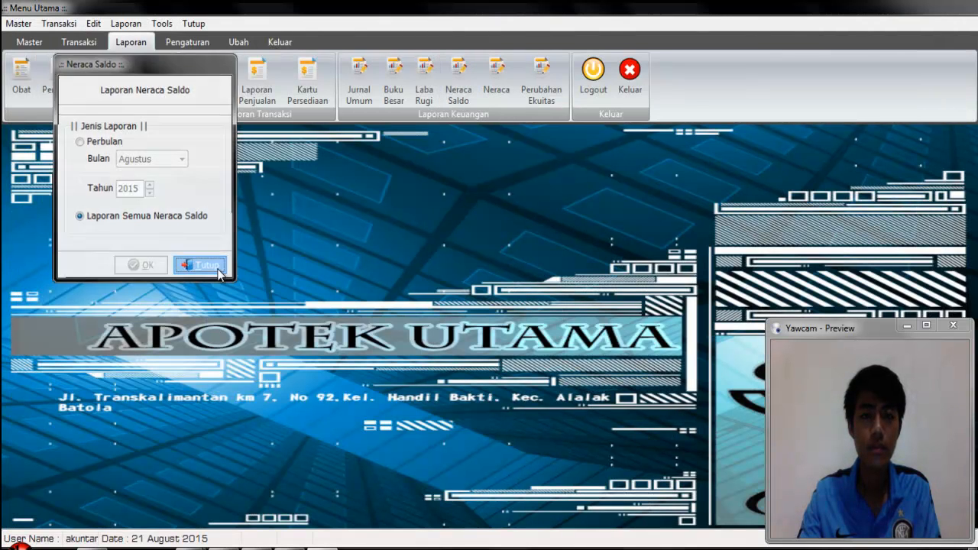
Preview the Neraca report with the Laporan Semua Neraca option, examine the Aset section, and close the report
click(502, 80)
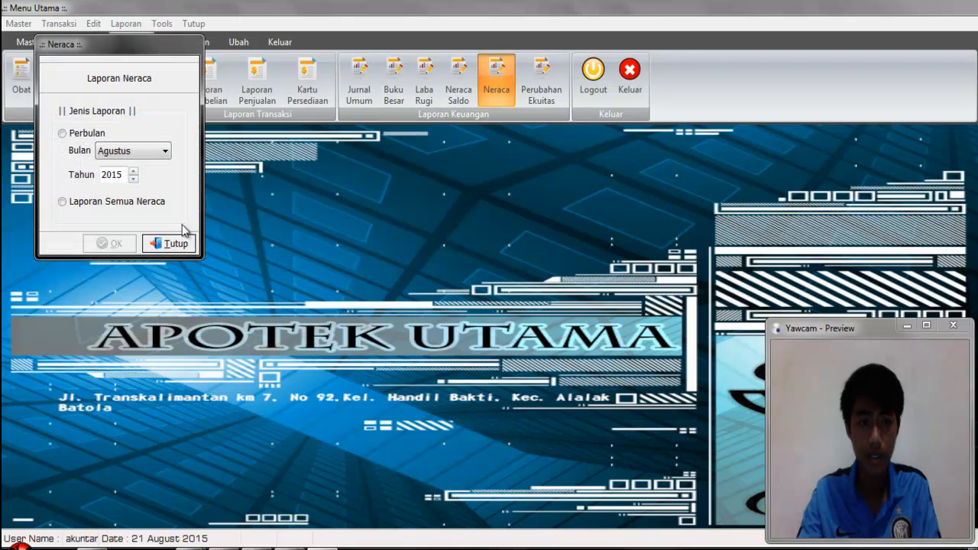
click(81, 137)
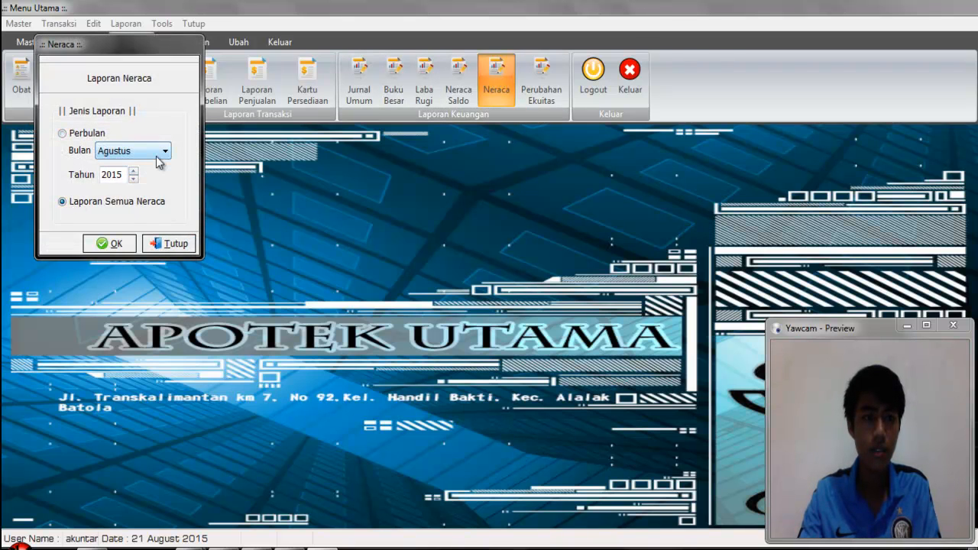
click(115, 245)
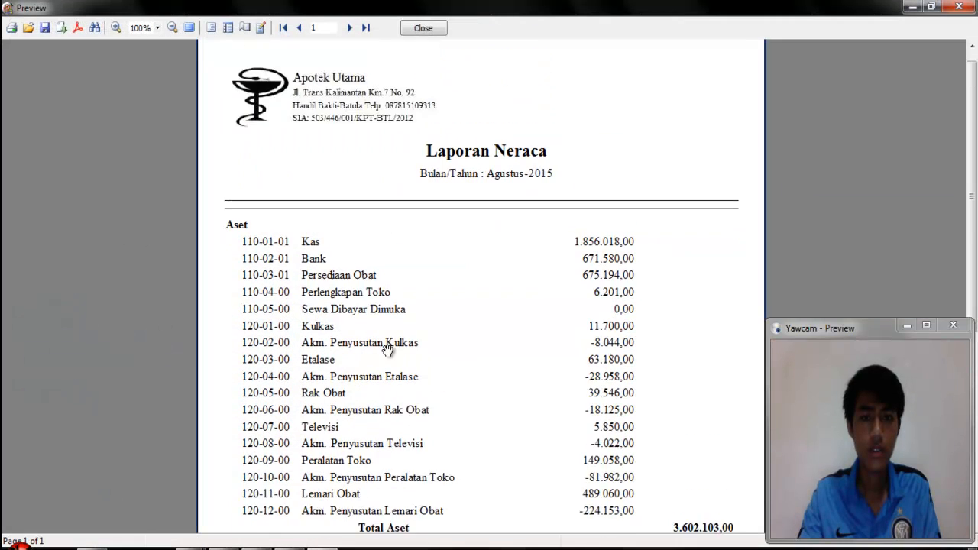
drag(387, 350, 388, 389)
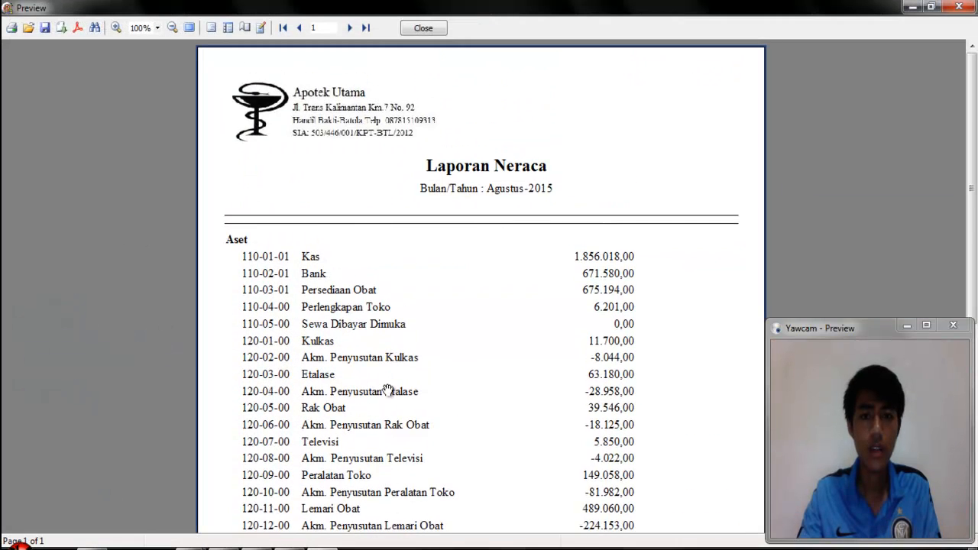
click(424, 29)
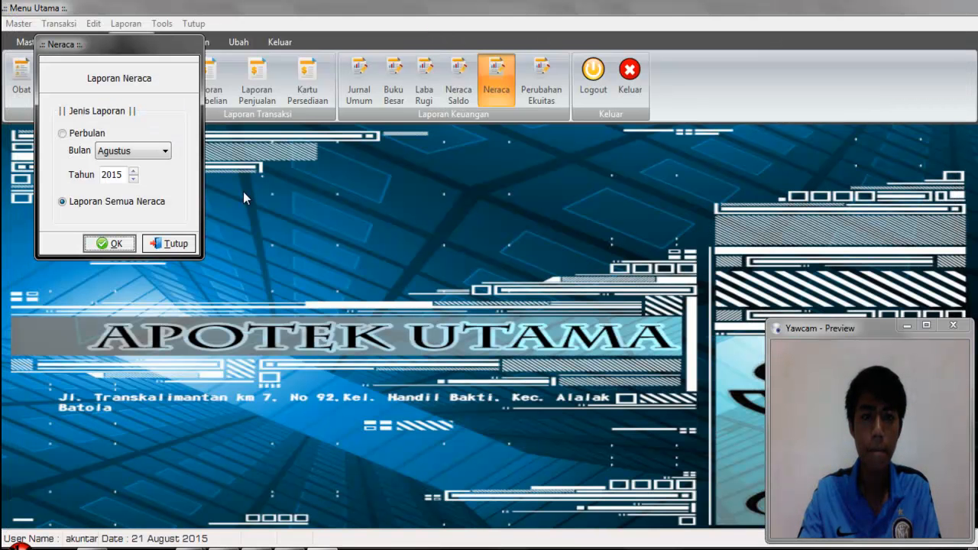
click(175, 243)
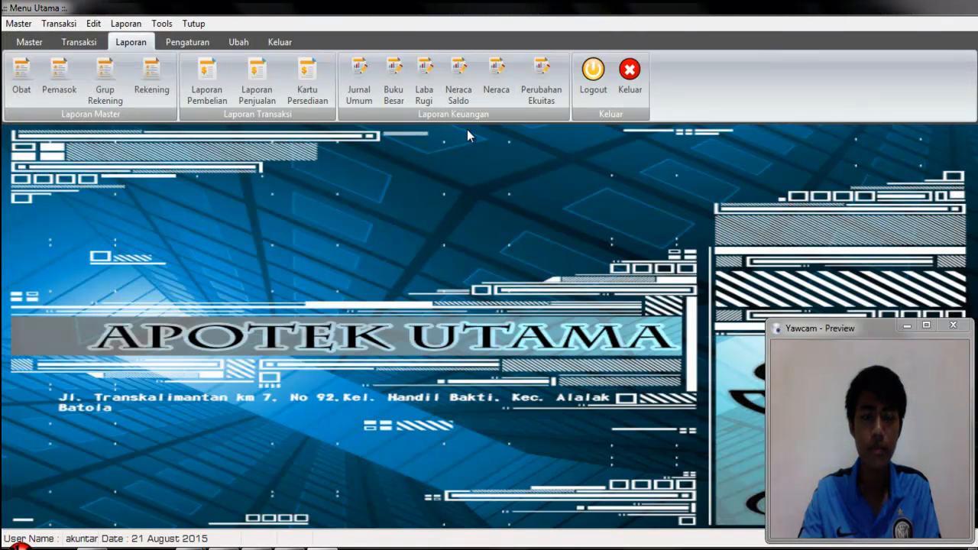
Preview the Perubahan Ekuitas report with the Laporan Semua Perubahan Ekuitas option and examine its equity lines
click(543, 81)
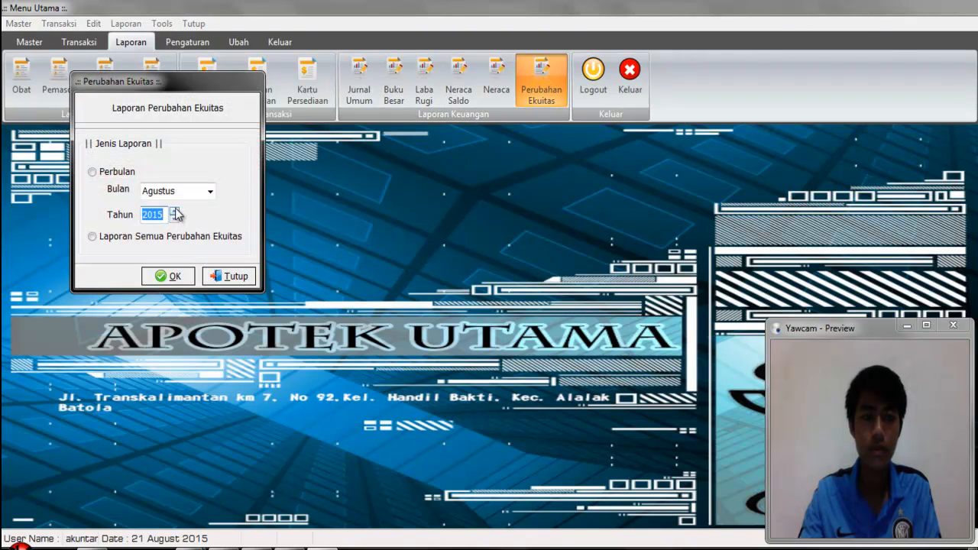
click(211, 191)
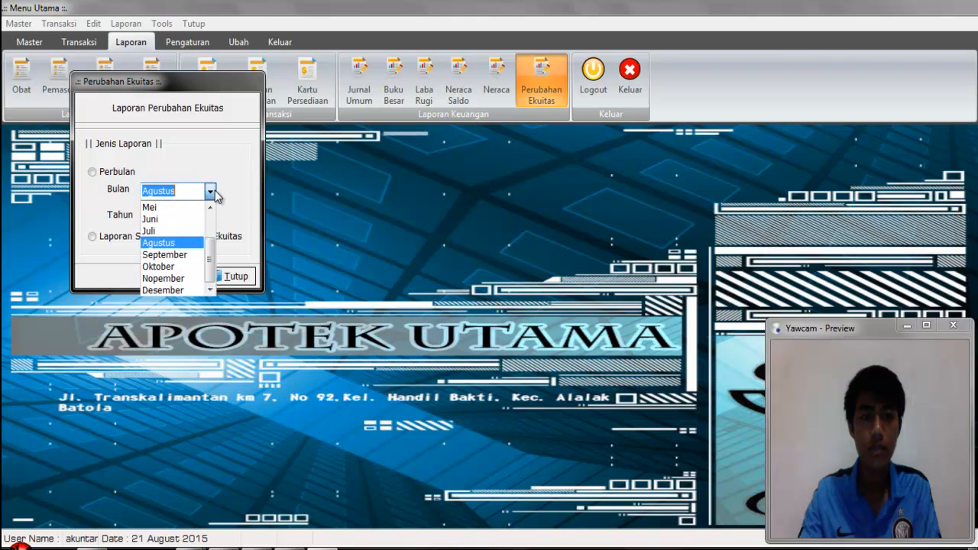
click(215, 192)
click(112, 236)
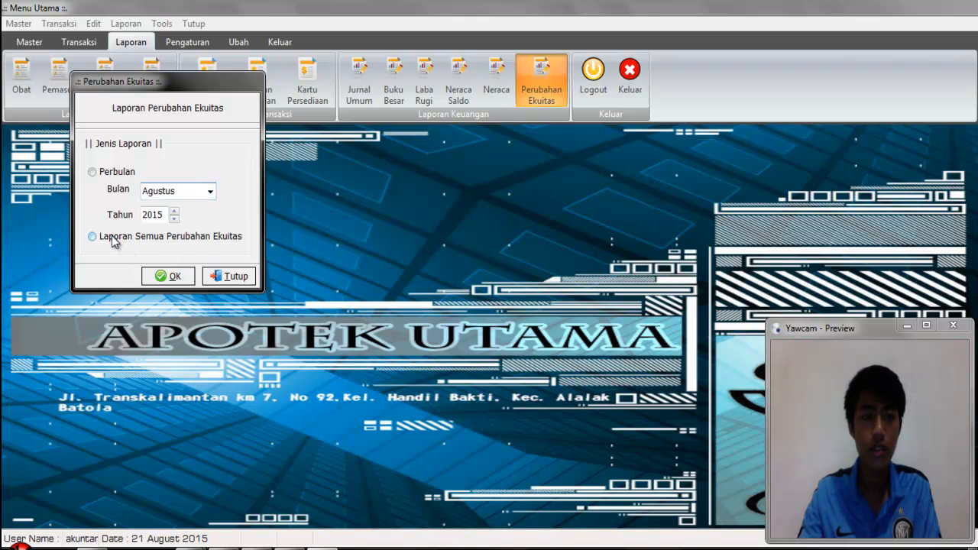
click(163, 277)
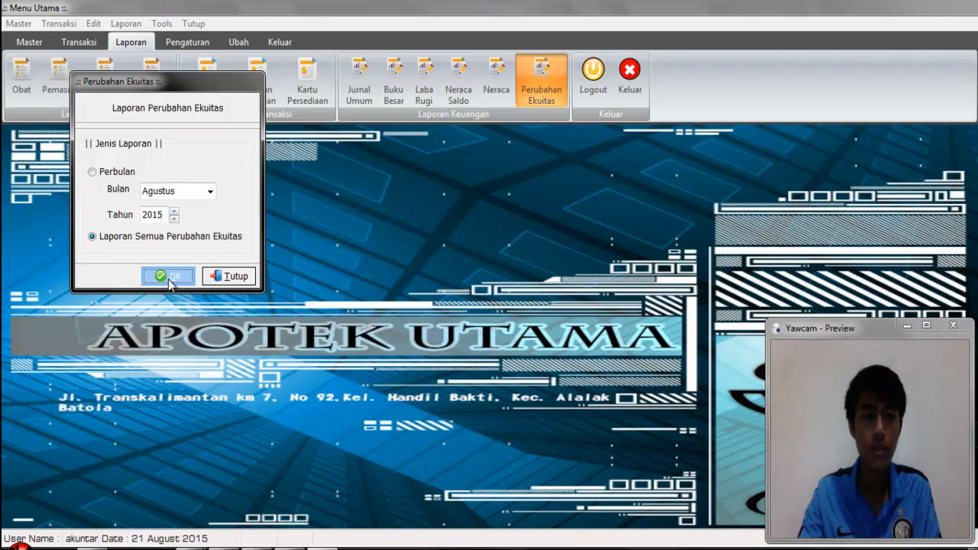
scroll(448, 344, down, 1)
scroll(448, 345, up, 1)
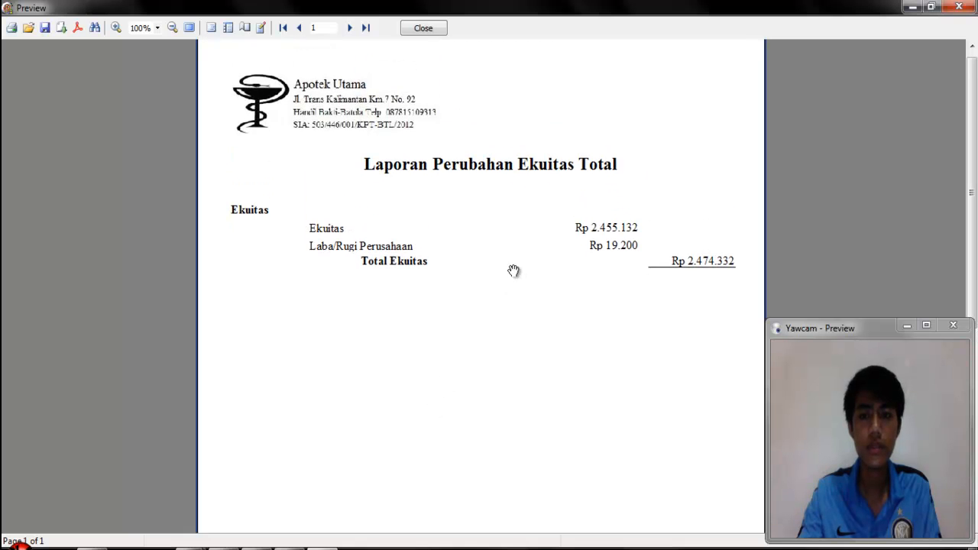
Close the Perubahan Ekuitas preview and its report form
click(424, 28)
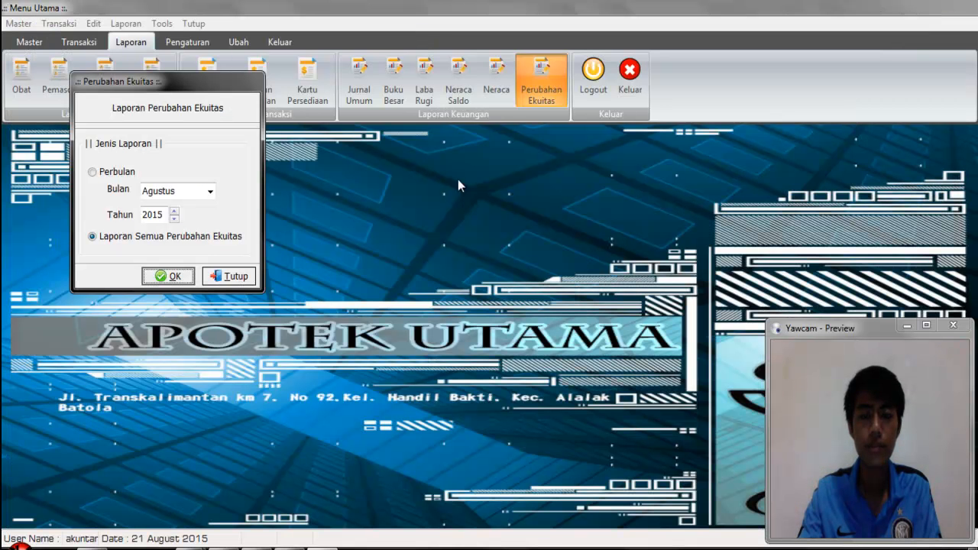
click(228, 275)
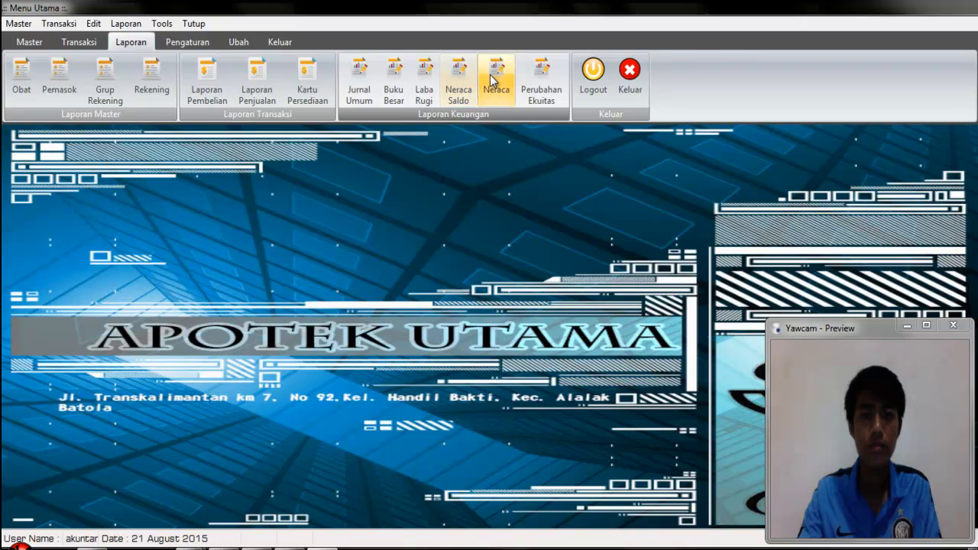
Preview the Neraca report with the Laporan Semua Neraca option, examine the Kewajiban and Ekuitas sections, and close the preview
click(496, 80)
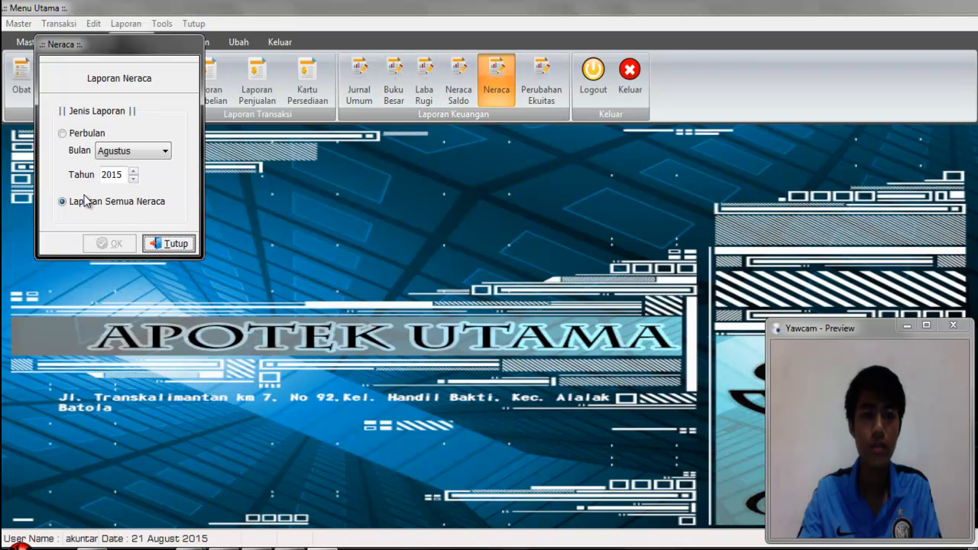
click(73, 137)
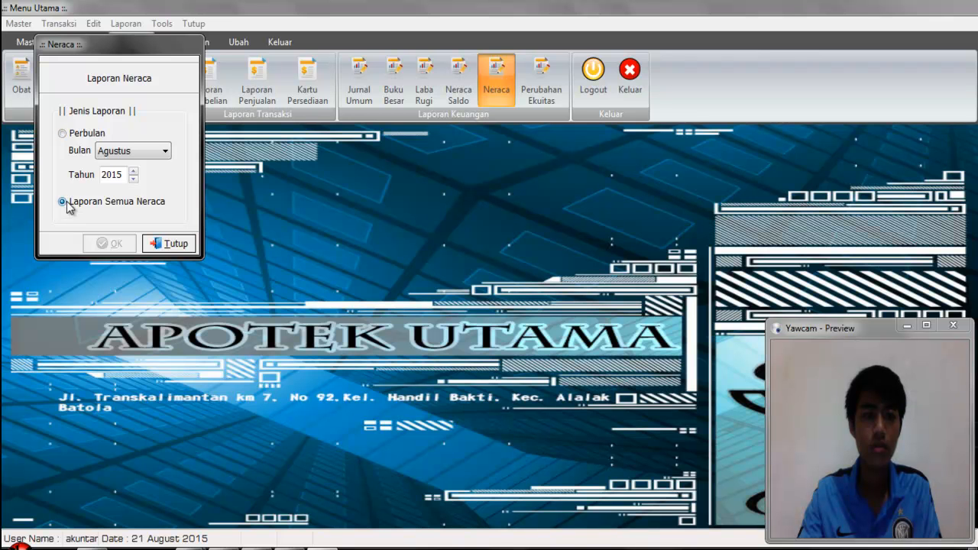
click(133, 172)
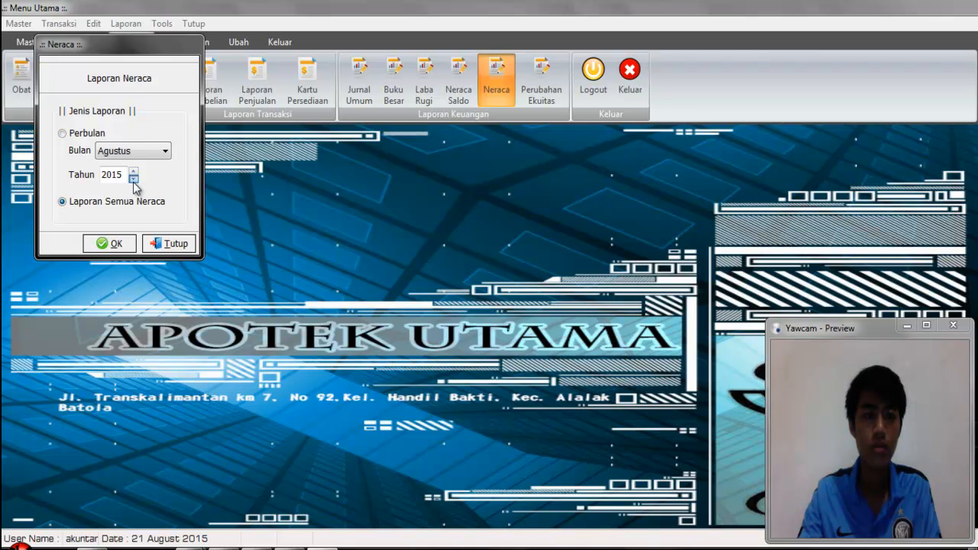
click(112, 243)
scroll(424, 176, down, 5)
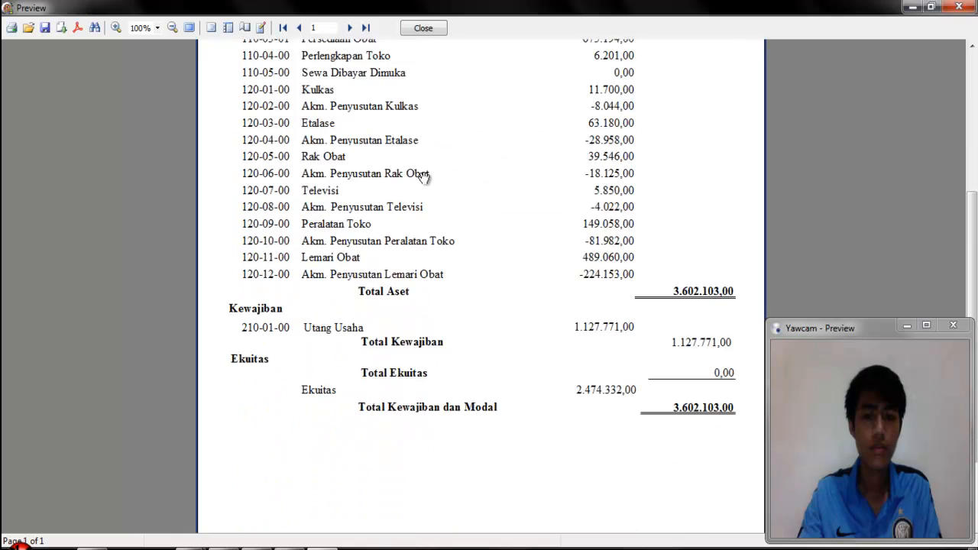
scroll(424, 176, down, 2)
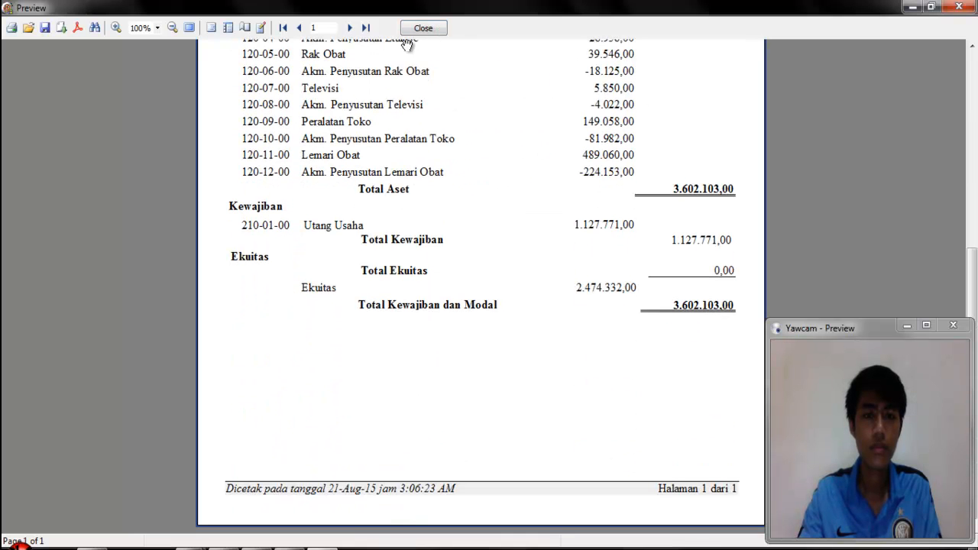
click(424, 28)
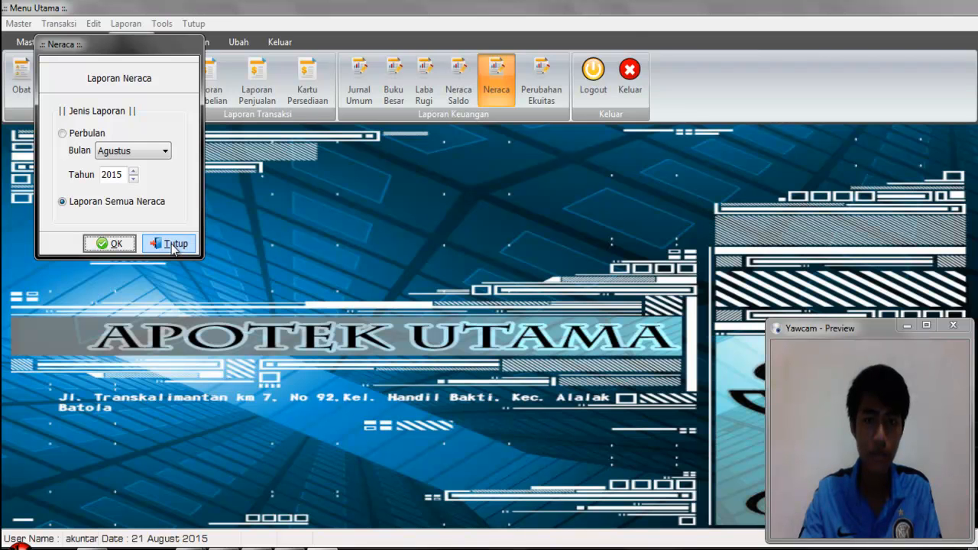
Preview the Neraca report again, compare total assets with total liabilities and capital, and close the report and its form
click(122, 245)
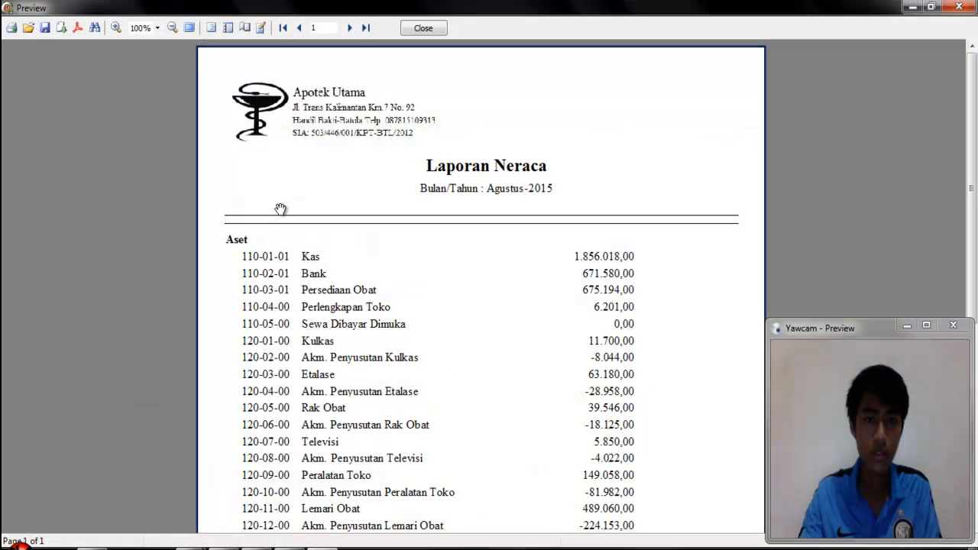
scroll(359, 315, down, 2)
scroll(428, 313, down, 3)
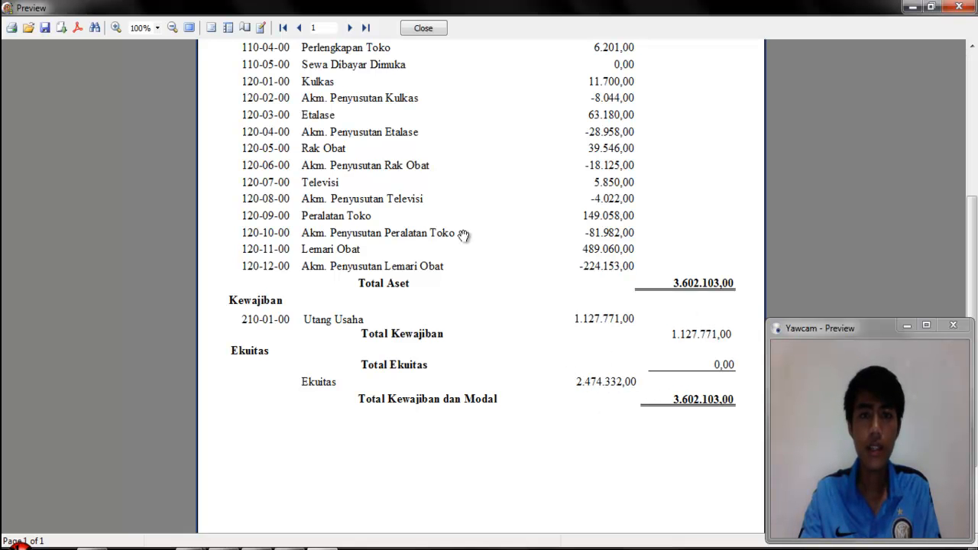
click(421, 29)
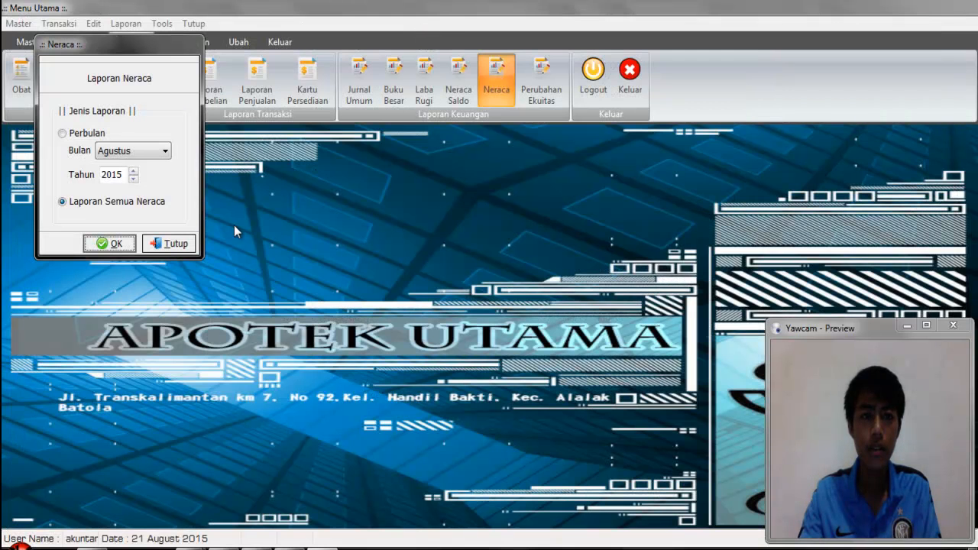
click(182, 243)
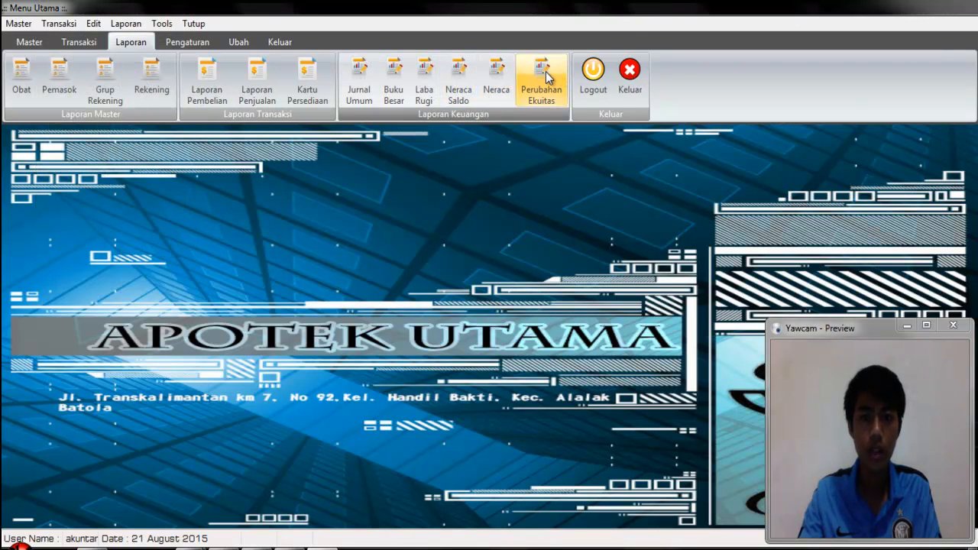
Preview the Perubahan Ekuitas report for all periods, examine the total equity, and close the report and its form
click(540, 76)
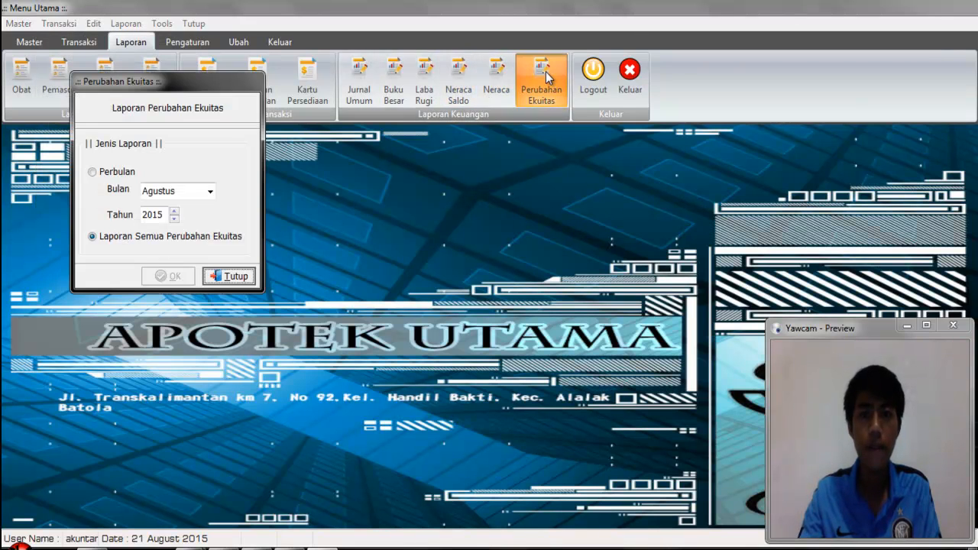
click(175, 212)
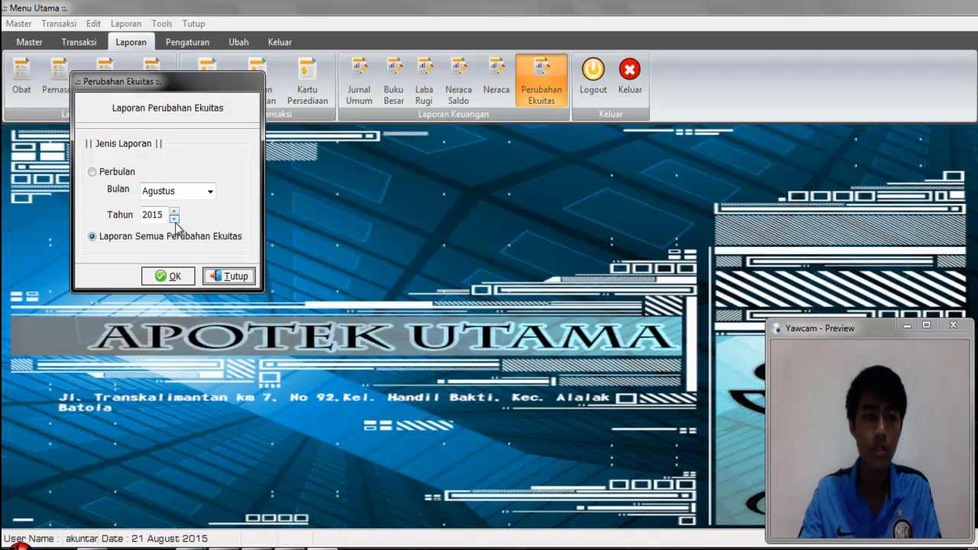
click(174, 278)
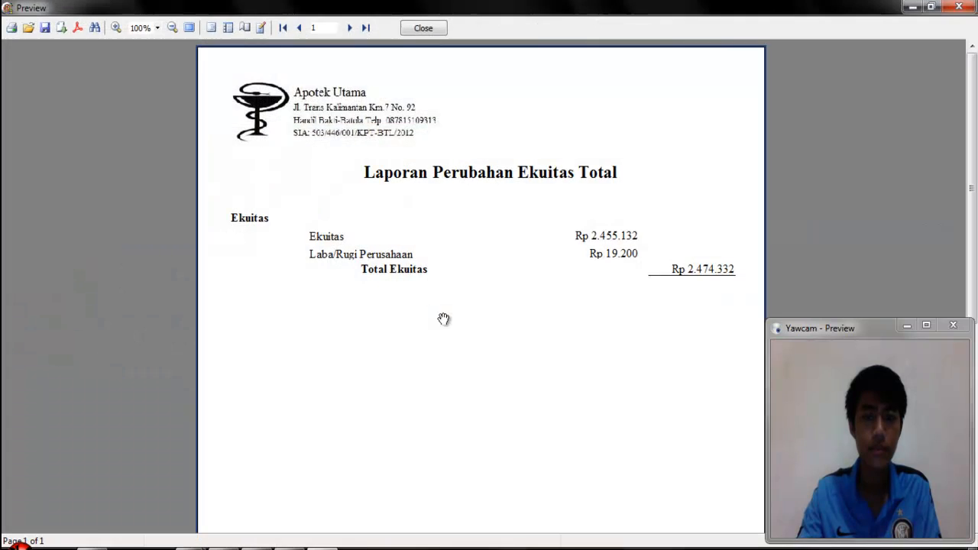
drag(454, 320, 459, 285)
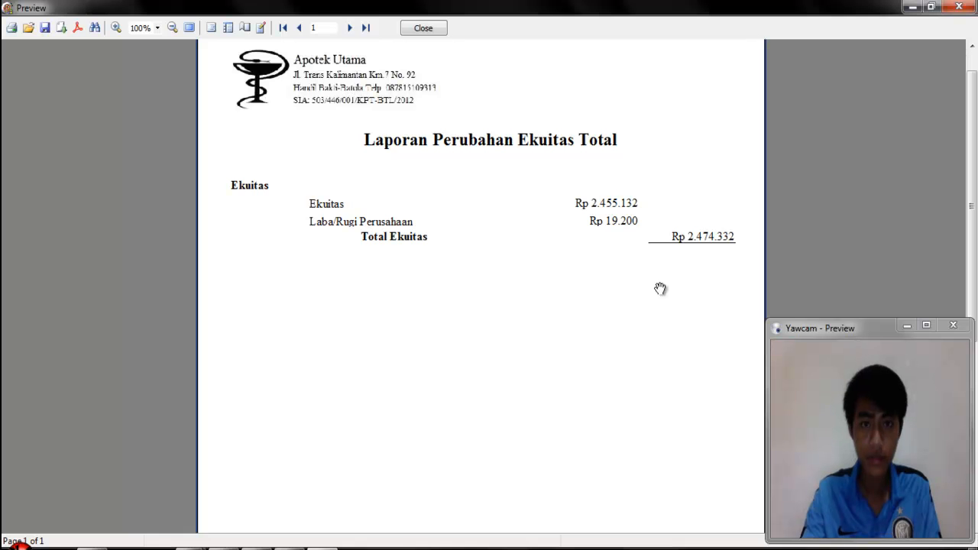
click(423, 28)
click(249, 277)
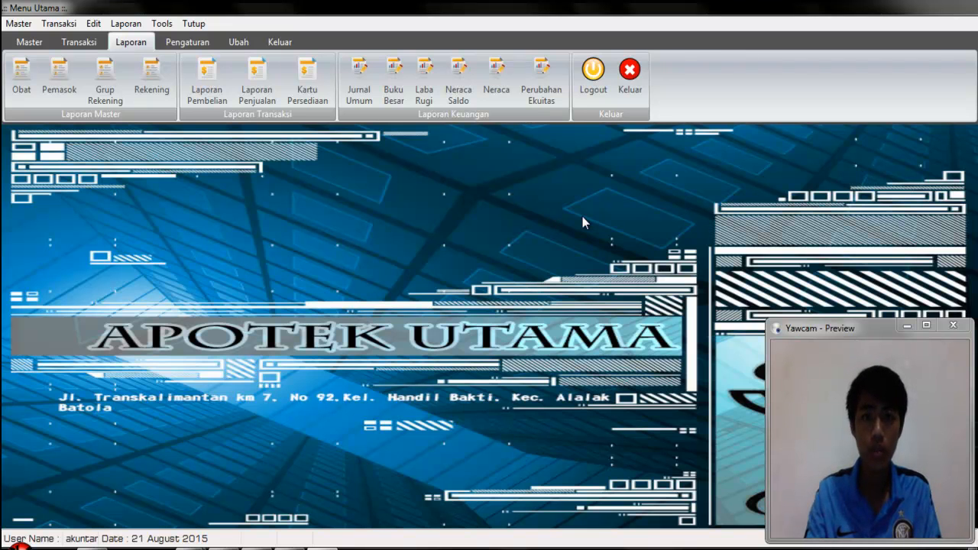
Exit the pharmacy application and examine the Penjualan form's design in RAD Studio
click(623, 97)
key(Return)
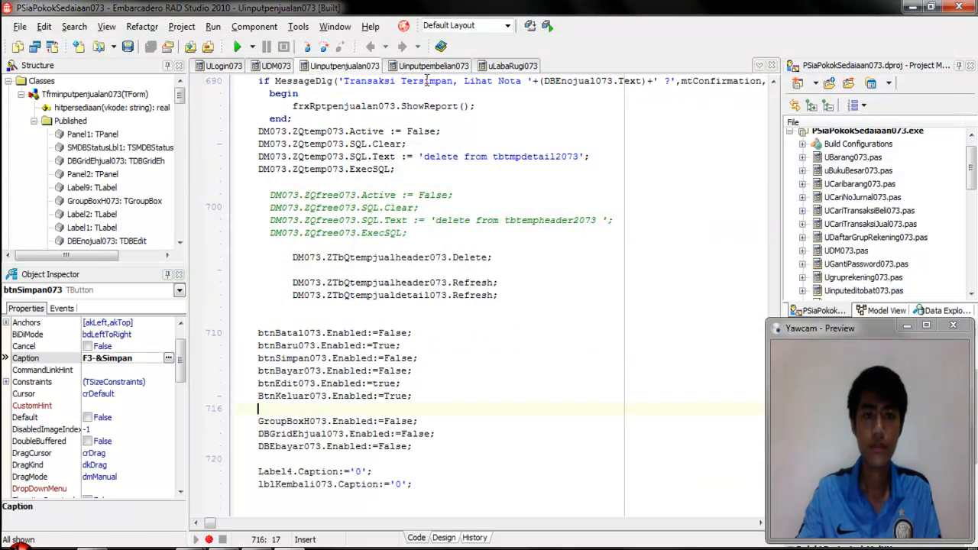
key(F12)
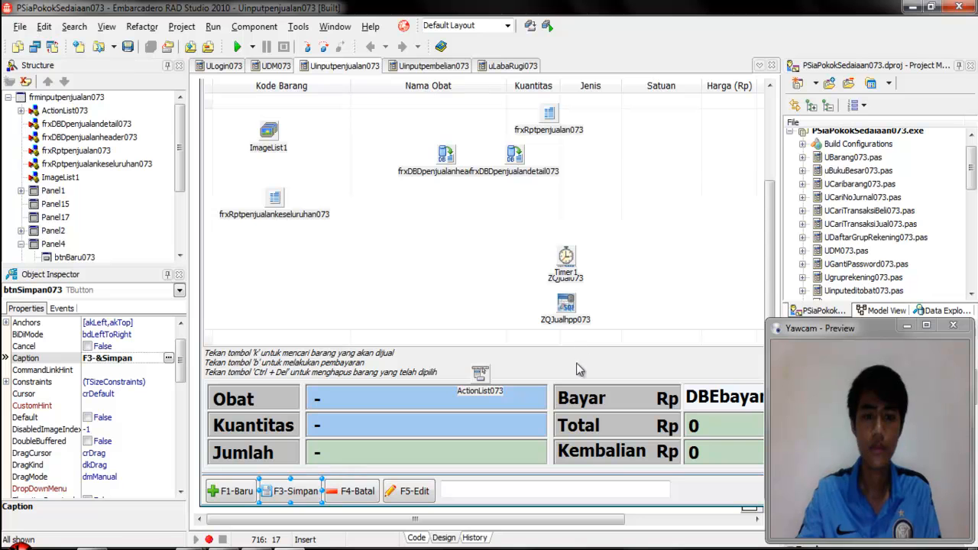
drag(768, 286, 769, 200)
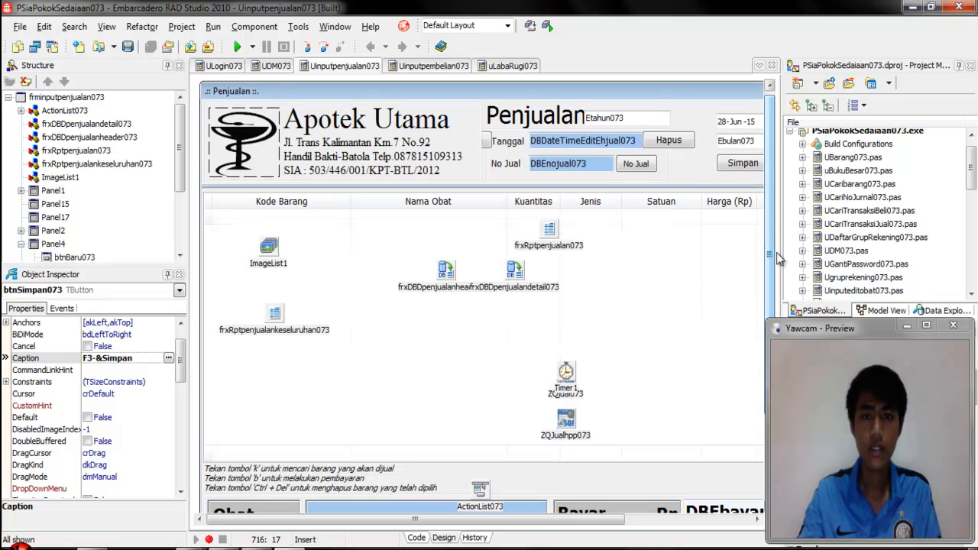
drag(772, 262, 768, 358)
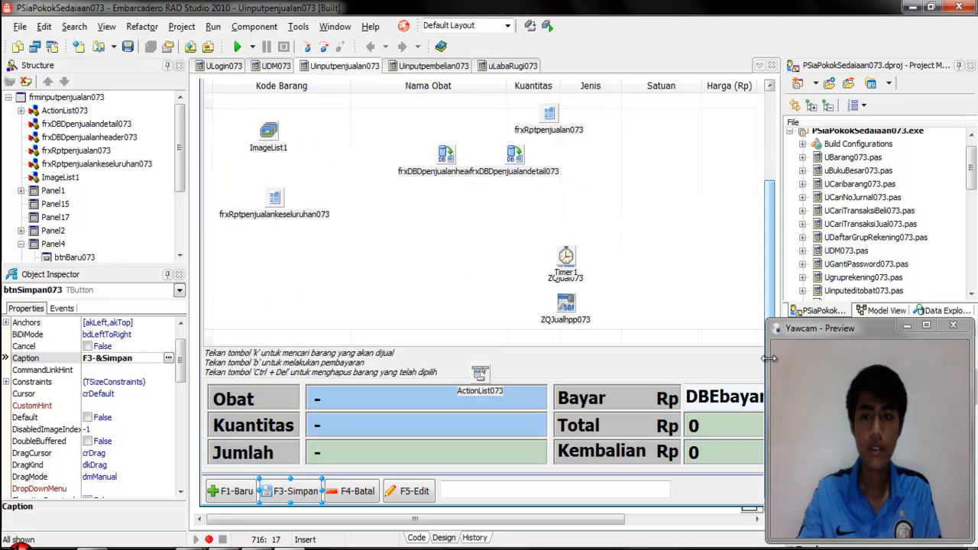
Open the F3-Simpan button's click procedure and go to the Membuat Jurnal Kas Pada Penjualan section
double_click(280, 493)
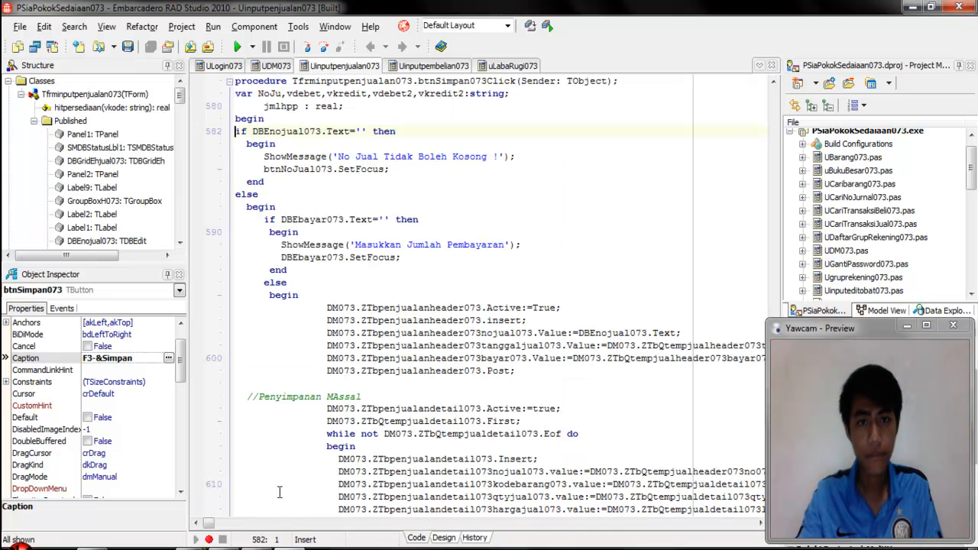
click(317, 333)
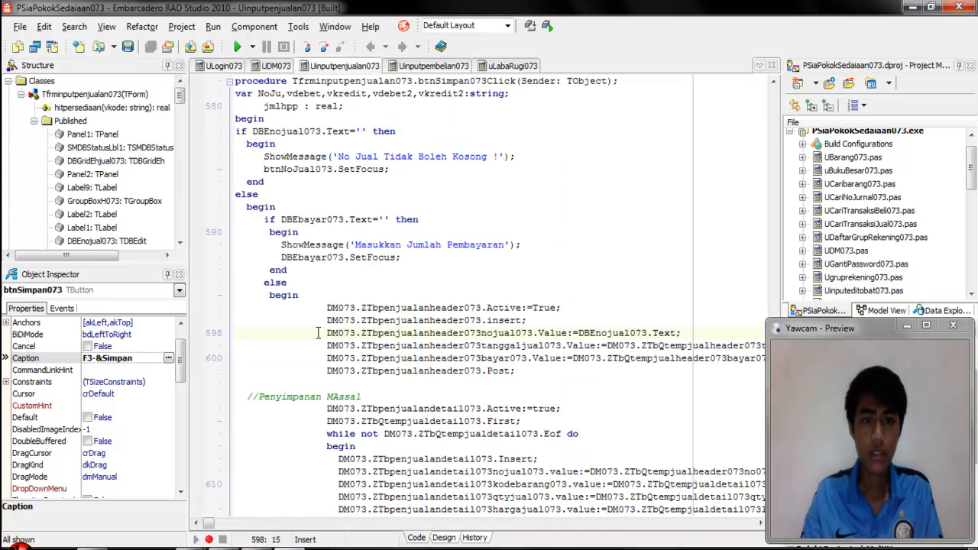
key(Down)
key(Down)
key(Down)
key(Down)
key(Down)
key(Down)
key(Down)
key(Down)
key(Down)
key(Down)
key(Down)
key(Down)
key(Down)
key(Down)
key(Down)
key(Down)
key(Down)
key(Down)
key(Down)
key(Down)
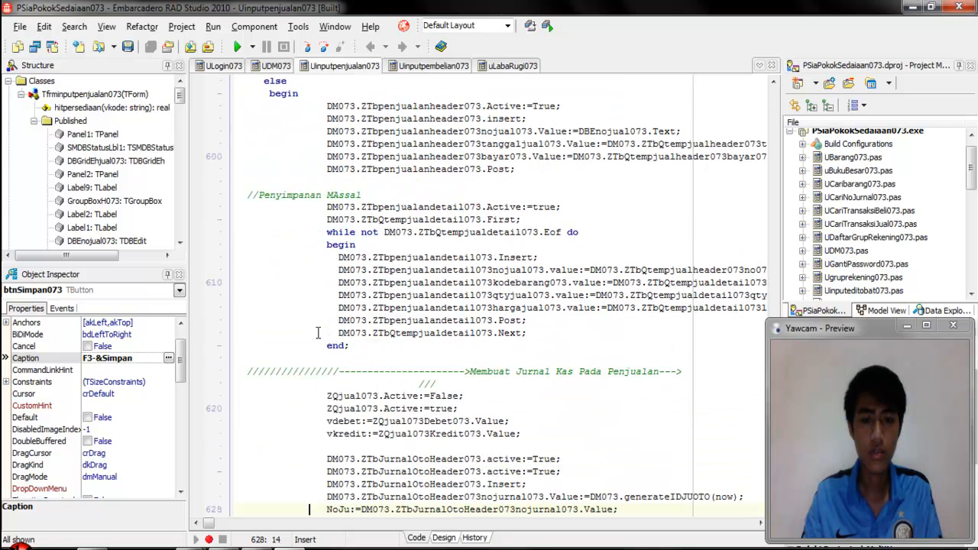
key(Down)
key(Down)
key(Down)
key(Down)
key(Down)
key(Down)
key(Down)
key(Down)
key(Down)
key(Down)
key(Down)
key(Up)
key(Right)
key(Right)
key(Right)
key(Right)
key(Right)
key(Right)
key(Right)
key(Right)
key(Left)
key(Left)
key(Left)
key(Left)
key(Left)
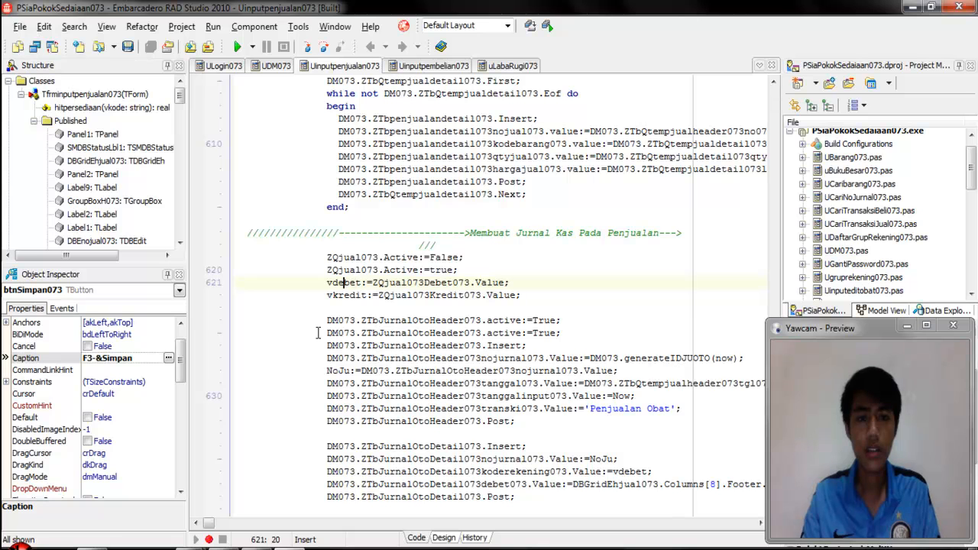
Select the cash sales journal code from ZQjual073.Active:=False through the vkredit detail entry's Post, and examine its statements
key(Up)
key(Up)
key(shift+Down)
key(shift+Down)
key(shift+Down)
key(shift+Down)
key(shift+Down)
key(shift+Down)
key(shift+Down)
key(shift+Down)
key(shift+Down)
key(shift+Down)
key(shift+Down)
key(shift+Down)
key(shift+Down)
key(shift+Down)
key(shift+Down)
key(shift+Down)
key(shift+Down)
key(shift+Down)
key(shift+Down)
key(shift+Down)
key(shift+Down)
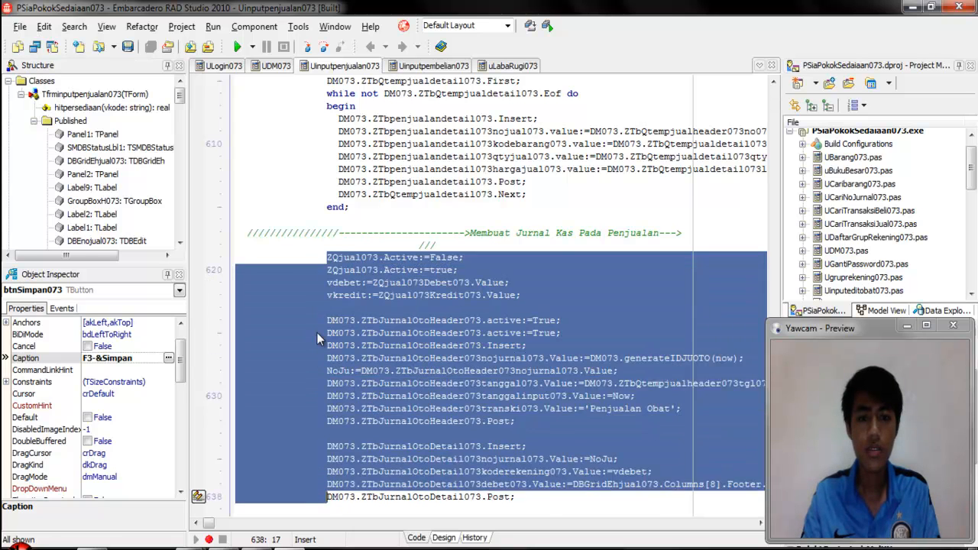
key(shift+Right)
key(shift+Right)
key(shift+Right)
key(shift+Right)
key(shift+Right)
key(shift+Right)
key(shift+Right)
key(shift+Right)
key(shift+Right)
key(shift+Right)
key(shift+Right)
key(shift+Right)
key(shift+Right)
key(shift+Right)
key(shift+Right)
key(shift+Right)
key(shift+Right)
key(shift+Right)
key(shift+Right)
key(shift+Right)
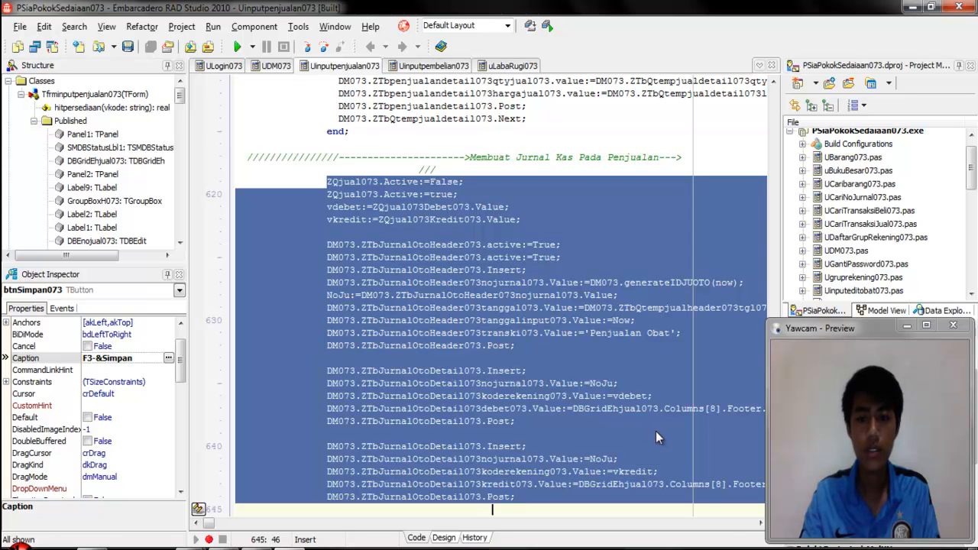
click(759, 524)
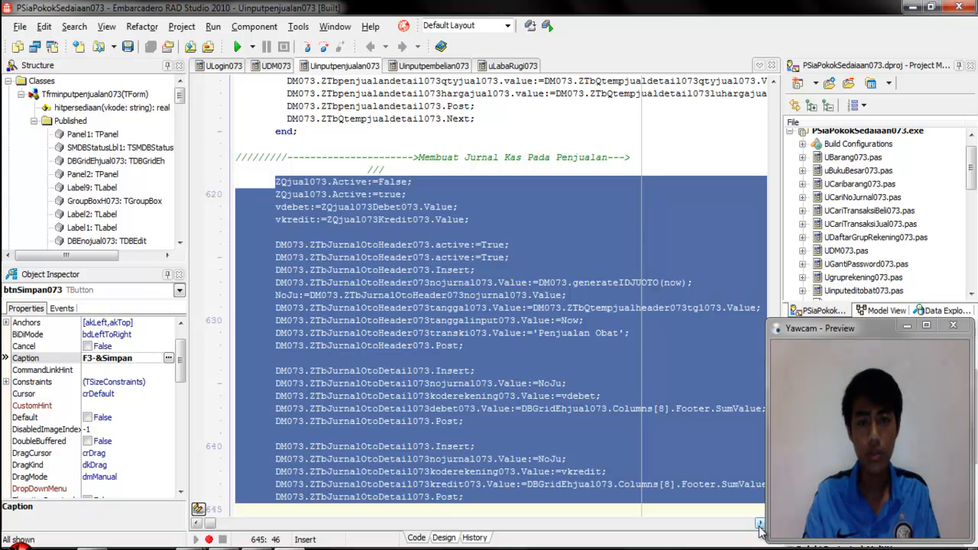
Go to the Membuat Jurnal Harga Pokok Penjualan Pada Persediaan section and examine its statements down to the vkredit2 detail entry's Post
key(Down)
key(Down)
key(Down)
key(Down)
key(Down)
key(Down)
key(Down)
key(Down)
key(Down)
key(Down)
key(Down)
key(Down)
key(Down)
key(Down)
key(Down)
key(Down)
key(Down)
key(Down)
key(Down)
key(Down)
key(Down)
key(Down)
key(Down)
key(Down)
key(Down)
key(Down)
key(Down)
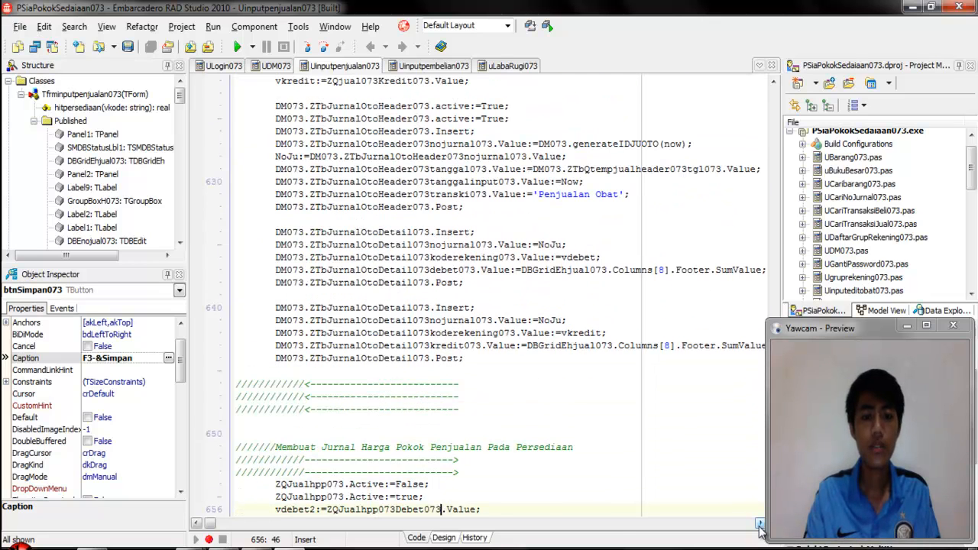
key(Left)
key(Left)
key(Left)
key(Left)
key(Left)
key(Left)
key(Left)
key(Left)
key(Left)
key(Left)
key(Left)
key(Left)
key(Left)
key(Left)
key(Left)
key(Left)
key(Left)
key(Left)
key(Left)
key(Left)
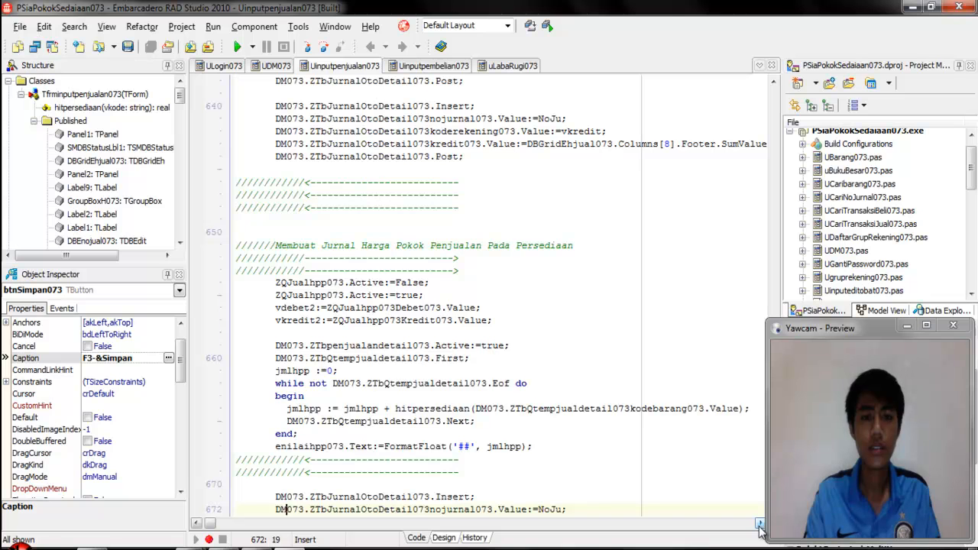
key(Right)
key(Right)
key(Right)
key(Right)
key(Right)
key(Right)
key(Right)
key(Right)
key(Right)
key(Right)
key(Right)
key(Right)
key(Right)
key(Right)
key(Right)
key(Right)
key(Right)
key(Right)
key(Right)
key(Right)
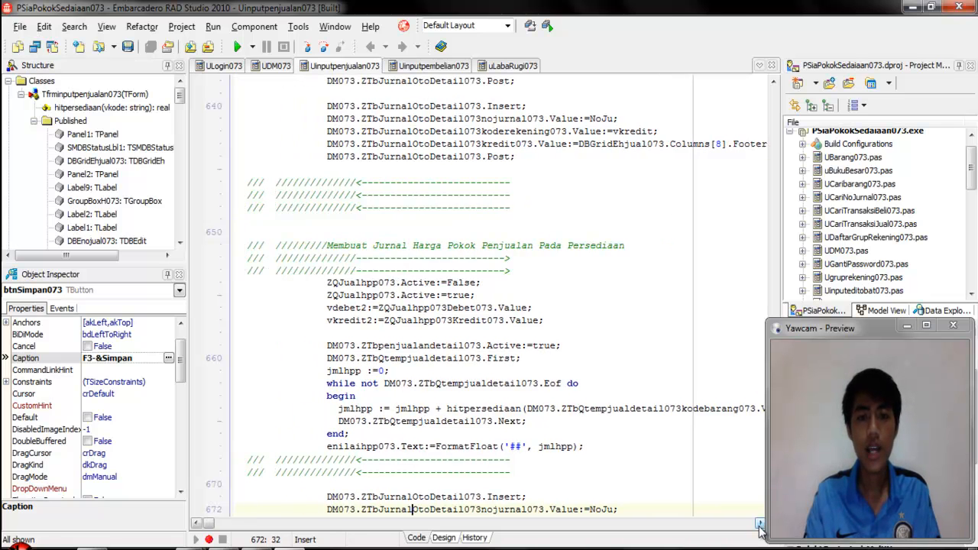
key(Down)
key(Down)
key(Down)
key(Down)
key(Down)
key(Down)
key(Down)
key(Down)
key(Down)
key(Down)
Select the cost-of-goods-sold journal code from ZQJualhpp073.Active:=False through the comment lines below the vkredit2 detail entry's Post
key(Up)
key(Up)
key(Up)
key(Up)
key(Up)
key(Up)
key(Up)
key(Up)
key(Up)
key(Up)
key(Up)
key(Up)
key(Up)
key(Up)
key(Up)
key(Up)
key(Up)
key(Up)
key(Up)
key(Up)
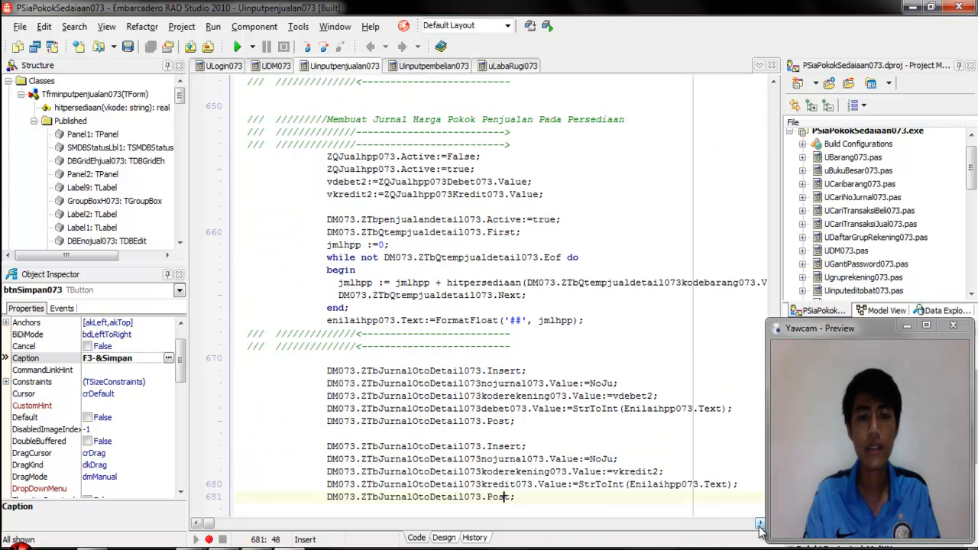
key(Left)
key(Left)
key(Left)
key(Left)
key(Left)
key(Left)
key(Left)
key(Left)
key(Left)
key(Left)
key(Left)
key(Left)
key(Left)
key(Left)
key(Left)
key(Left)
key(Left)
key(Left)
key(Left)
key(Left)
key(Left)
key(Left)
key(Up)
key(shift+Down)
key(shift+Down)
key(shift+Down)
key(shift+Down)
key(shift+Down)
key(shift+Down)
key(shift+Down)
key(shift+Down)
key(shift+Down)
key(shift+Down)
key(shift+Down)
key(shift+Down)
key(shift+Down)
key(shift+Down)
key(shift+Down)
key(shift+Down)
key(shift+Down)
key(shift+Down)
key(shift+Down)
key(shift+Down)
key(shift+Down)
key(shift+Down)
key(shift+Down)
key(shift+Down)
key(shift+Down)
key(shift+Down)
key(shift+Down)
key(shift+Down)
key(shift+Down)
key(shift+Down)
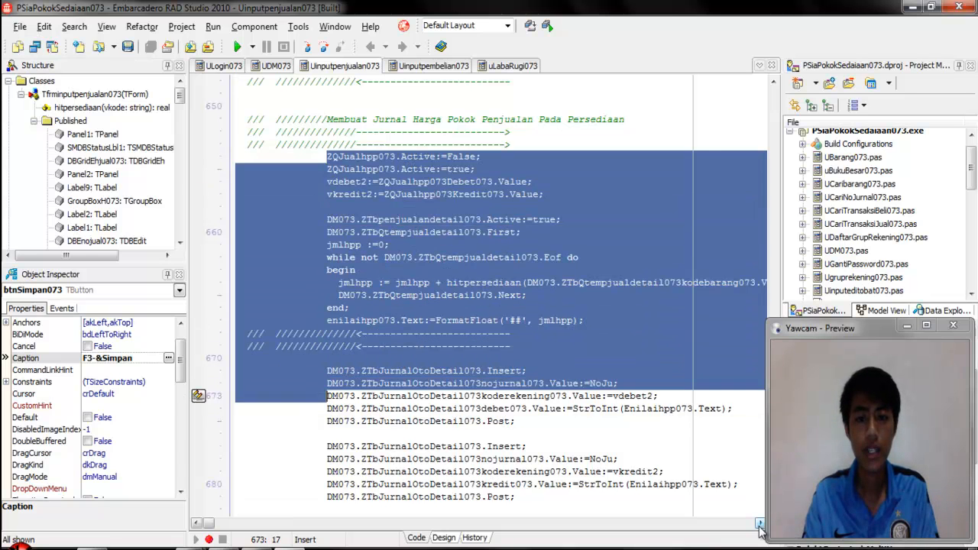
key(shift+Right)
key(shift+Right)
key(shift+Right)
key(shift+Right)
key(shift+Right)
key(shift+Right)
key(shift+Right)
key(shift+Right)
key(shift+Right)
key(shift+Right)
key(shift+Right)
key(shift+Right)
key(shift+Right)
key(shift+Right)
key(shift+Right)
key(shift+Right)
key(shift+Right)
key(shift+Right)
key(shift+Right)
key(shift+Right)
key(shift+Right)
key(shift+Right)
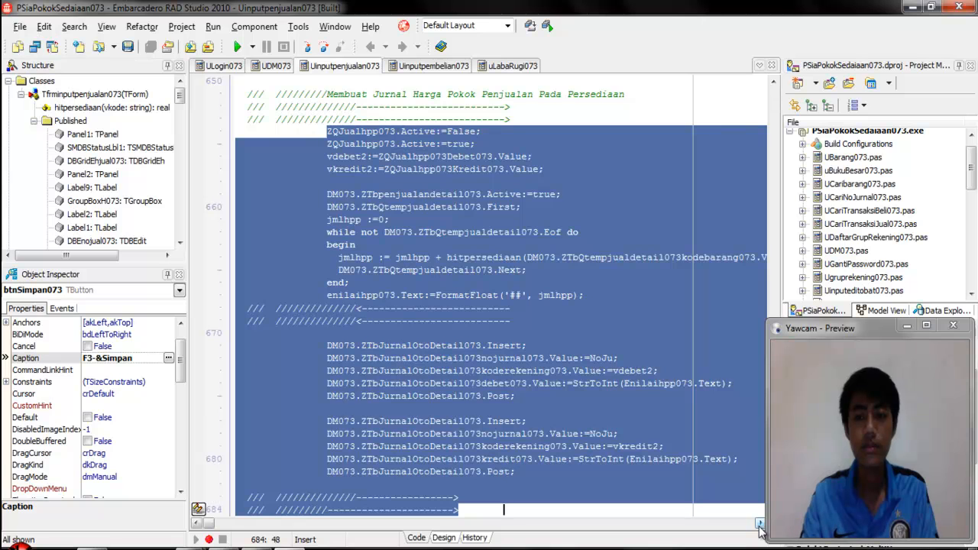
Examine the full width of the cost-of-goods-sold journal statements, including the hitpersediaan line, and clear the code selection
click(760, 524)
click(760, 524)
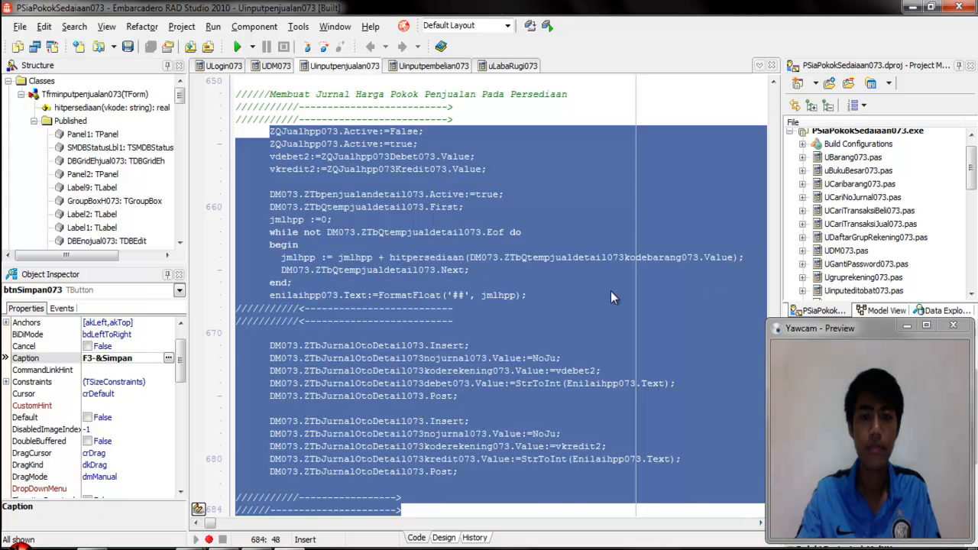
click(395, 246)
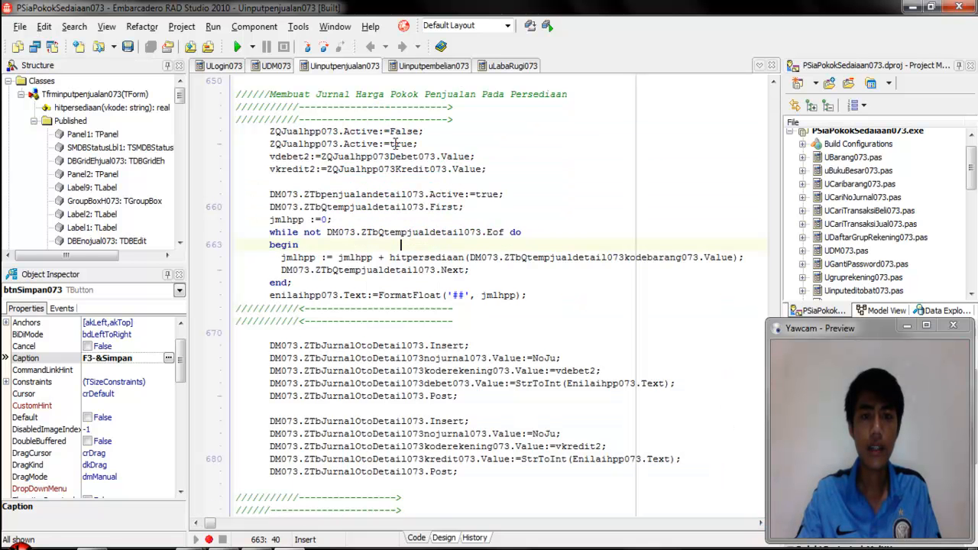